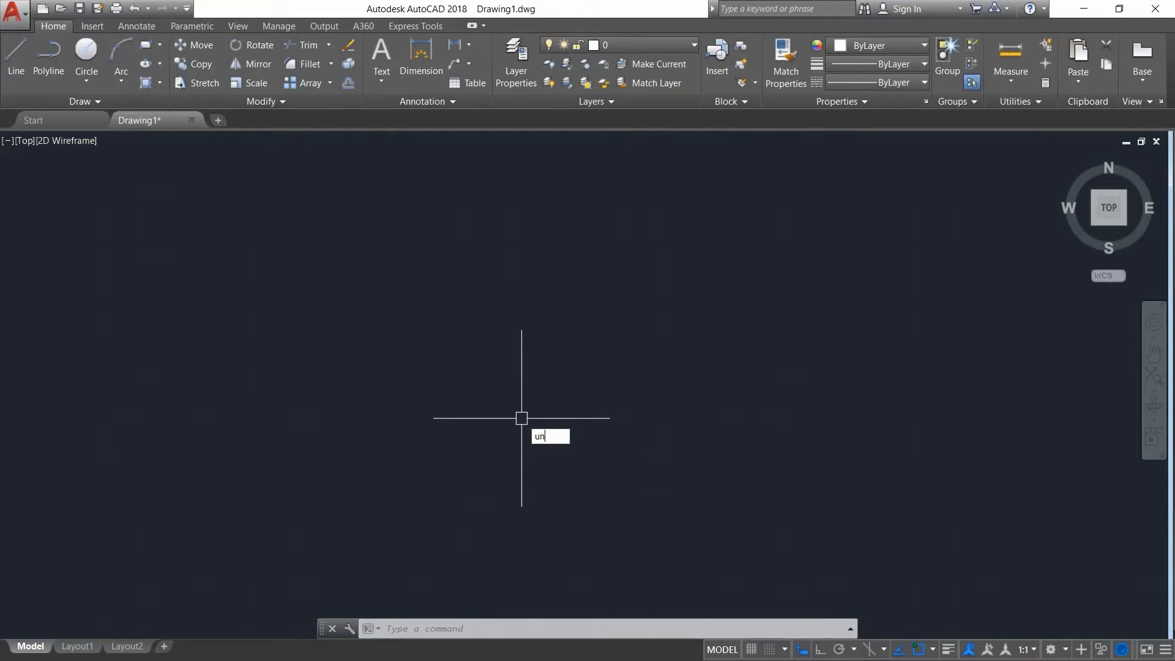
Set the drawing's length units to the architectural feet-and-inches format
left_click(567, 216)
left_click(542, 227)
left_click(484, 457)
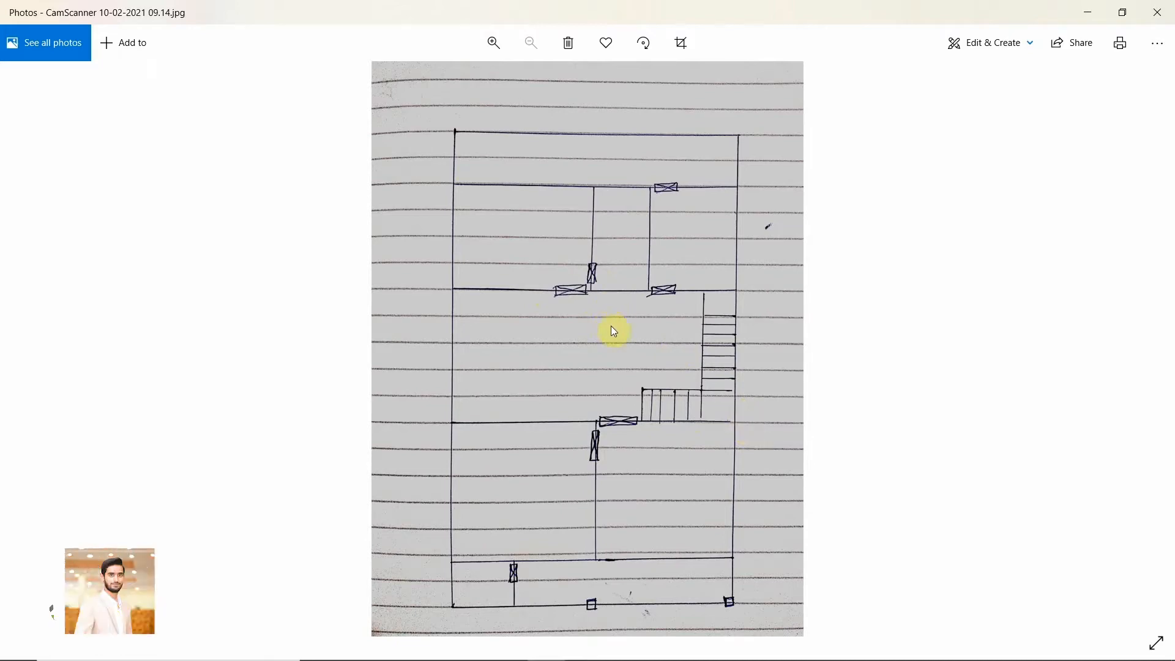
Return to AutoCAD from the sketch photo and set the model space limits, keeping the default lower left corner and entering 500', 500 for the upper right
key("alt+Tab")
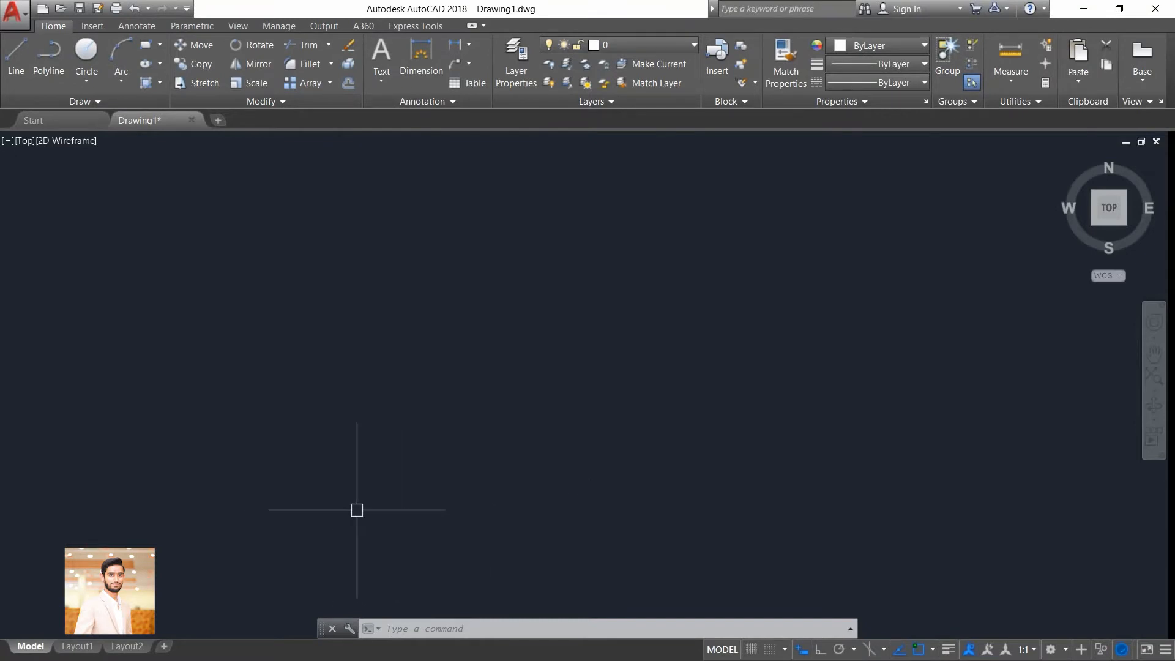
key("Escape")
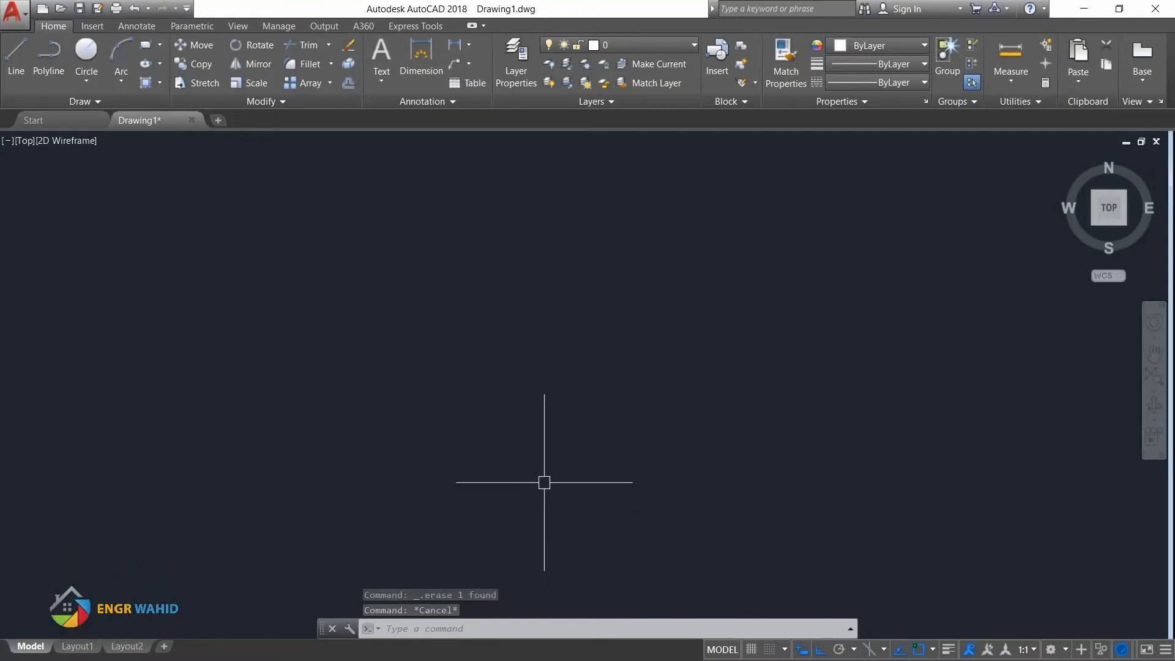
type("l")
type("m")
key("Return")
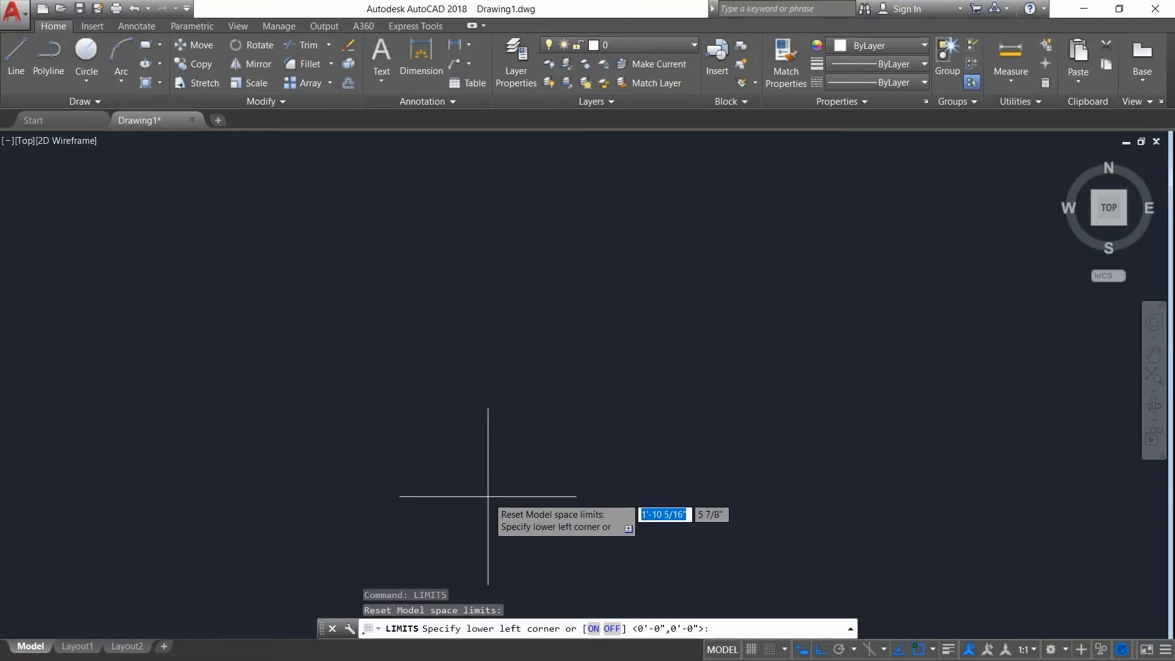
key("Return")
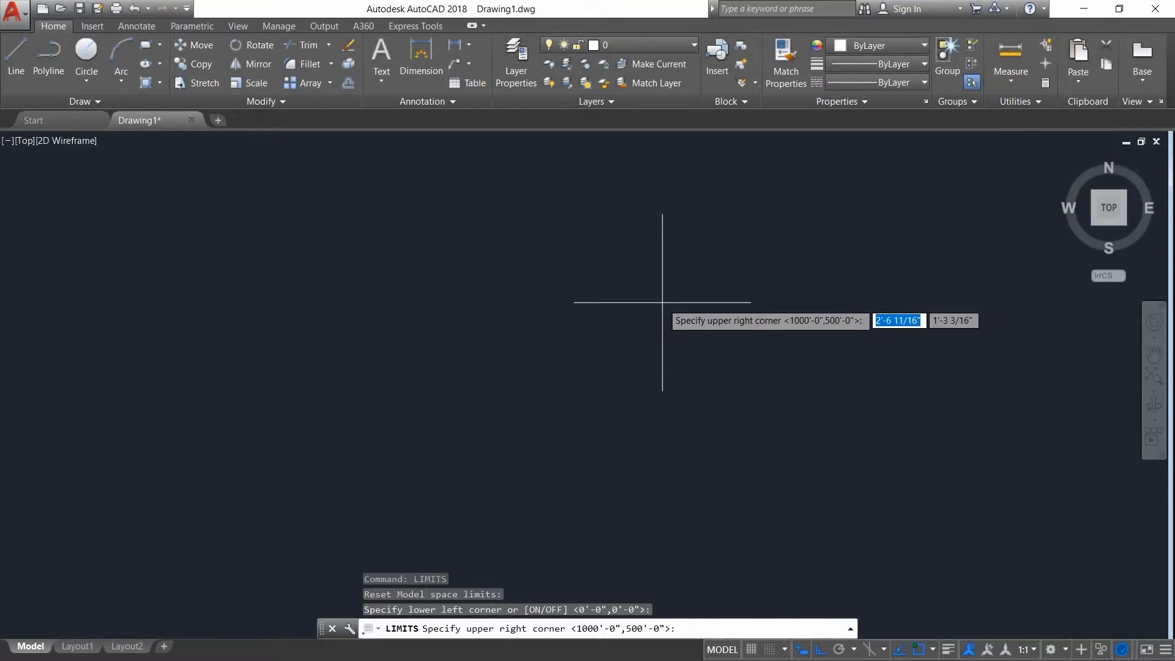
type("500'")
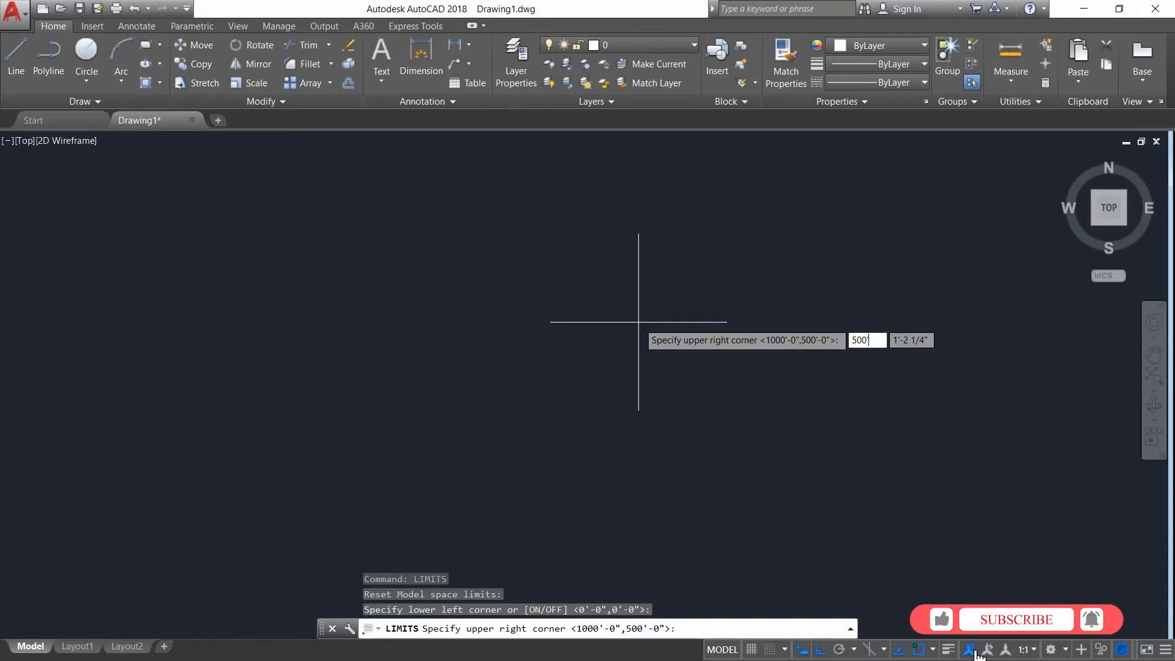
key("Tab")
type("500")
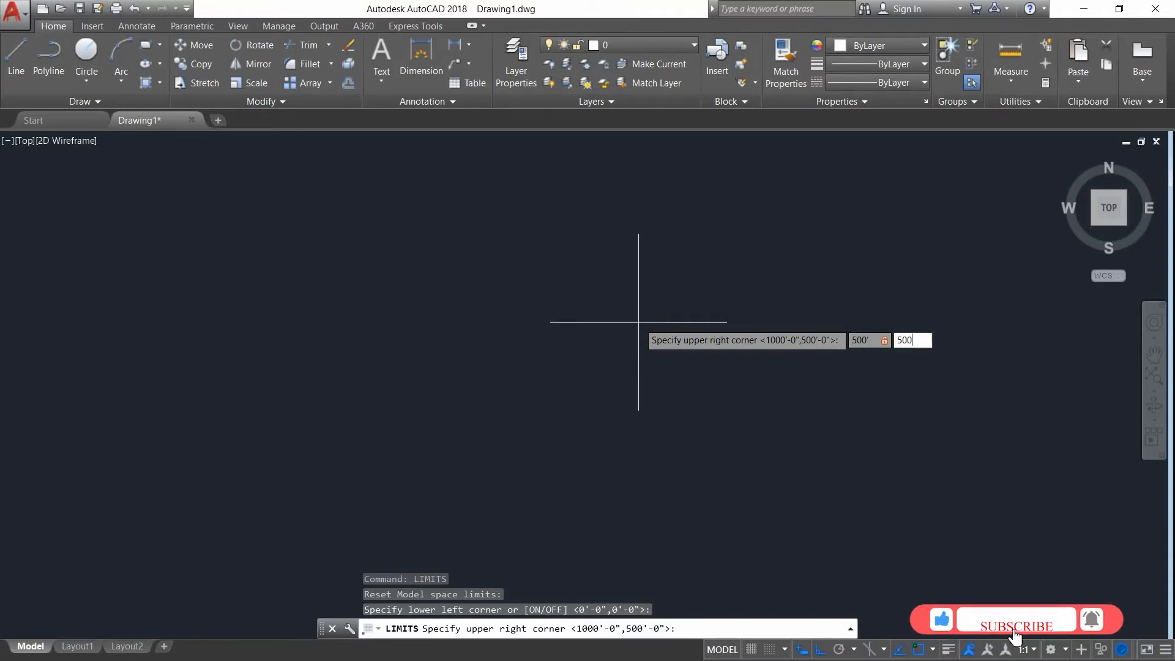
key("Return")
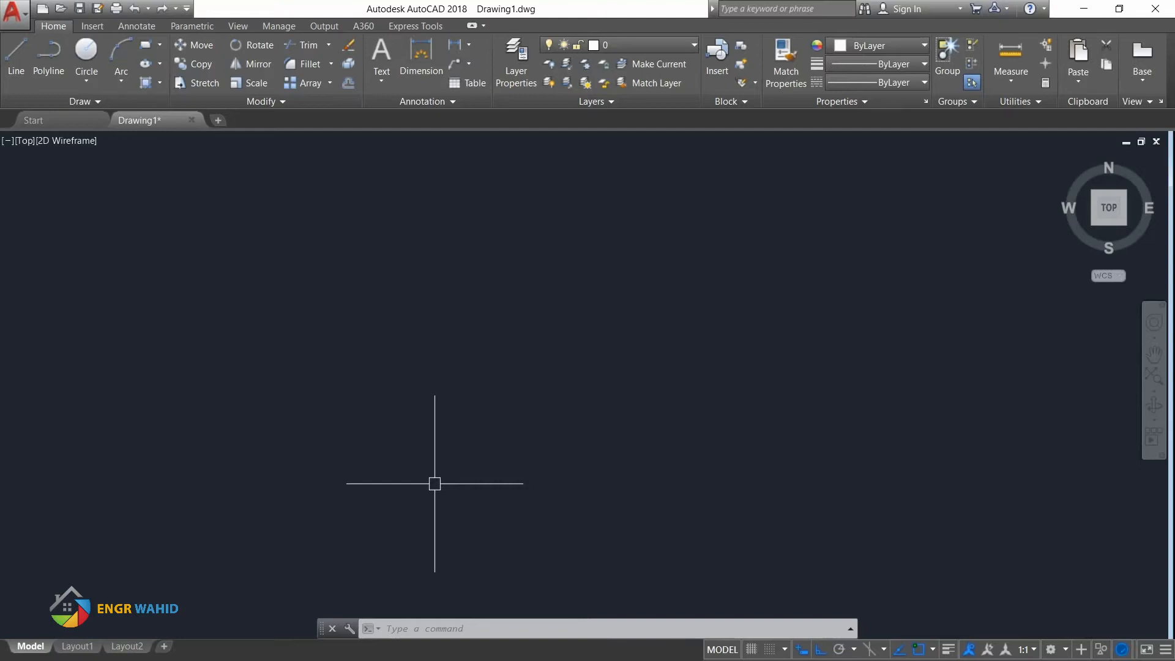
Draw a rectangle by dimensions for the plot outline, 30' long and 45' wide, on the empty drawing area
type("r")
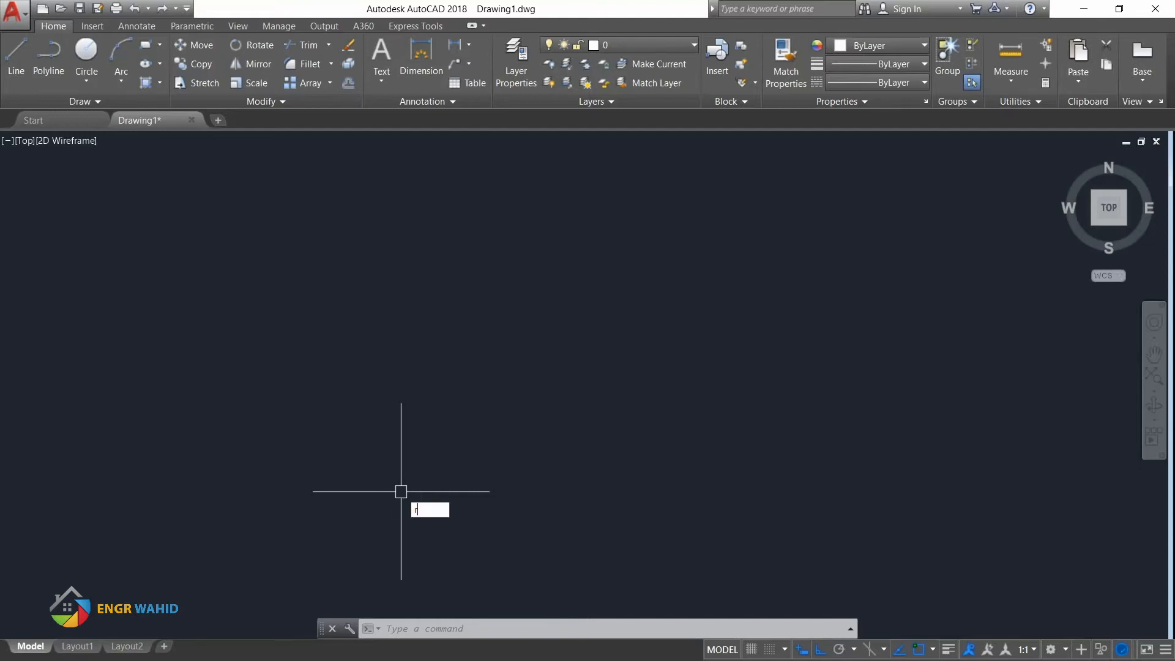
type("ec")
key("Return")
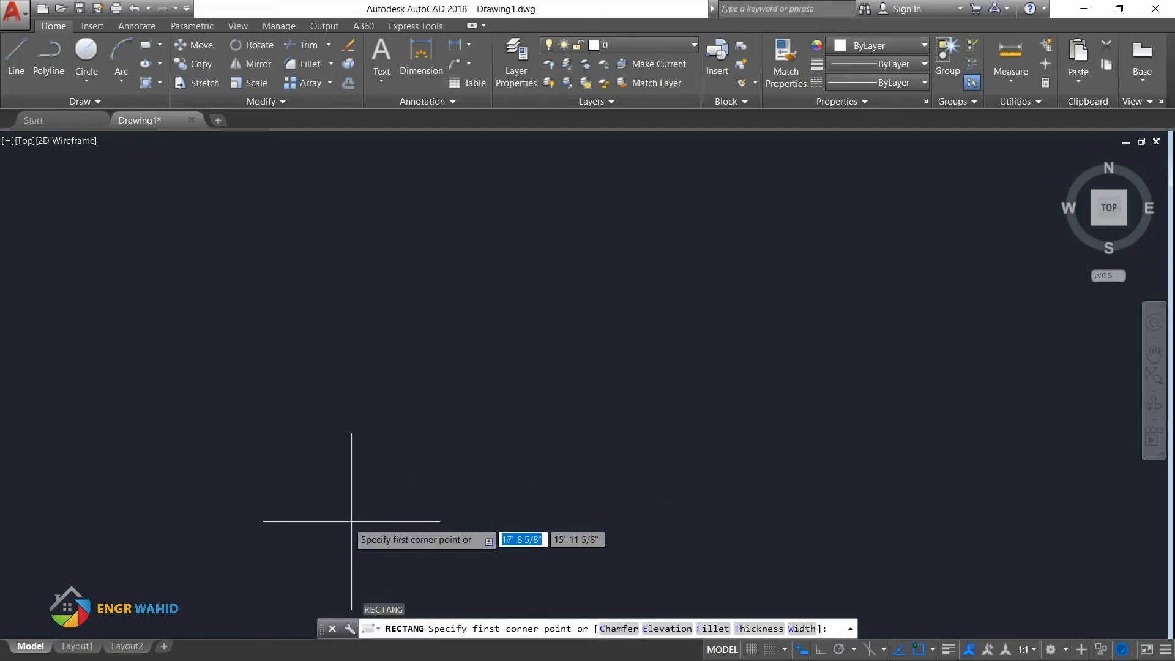
left_click(347, 525)
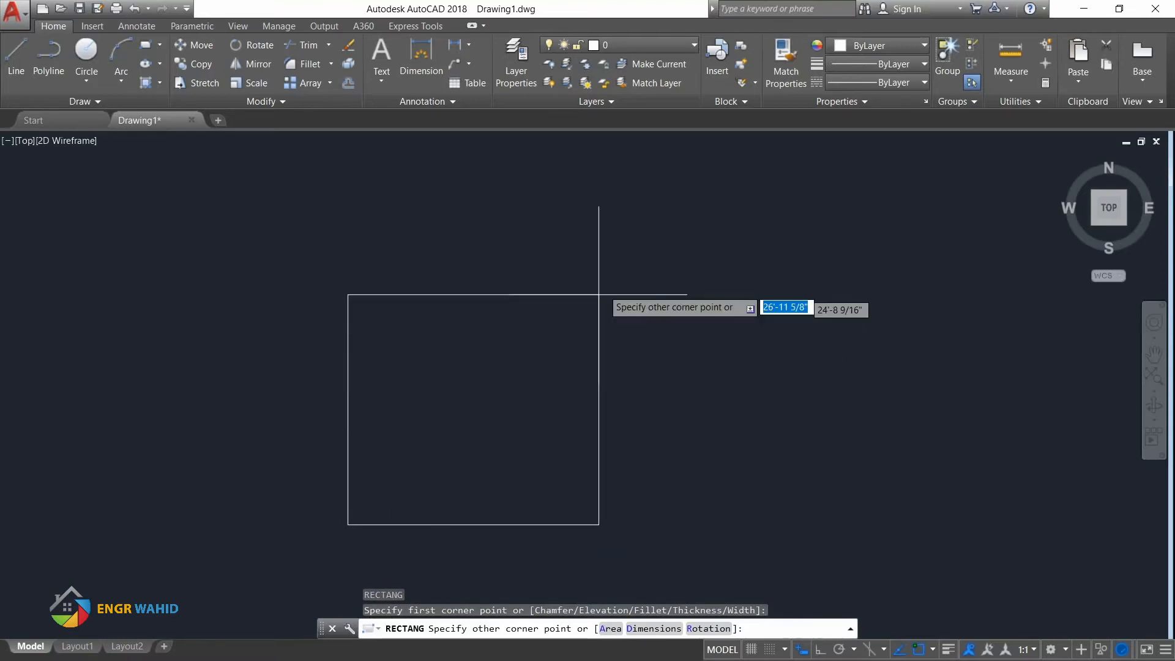
type("d")
key("Return")
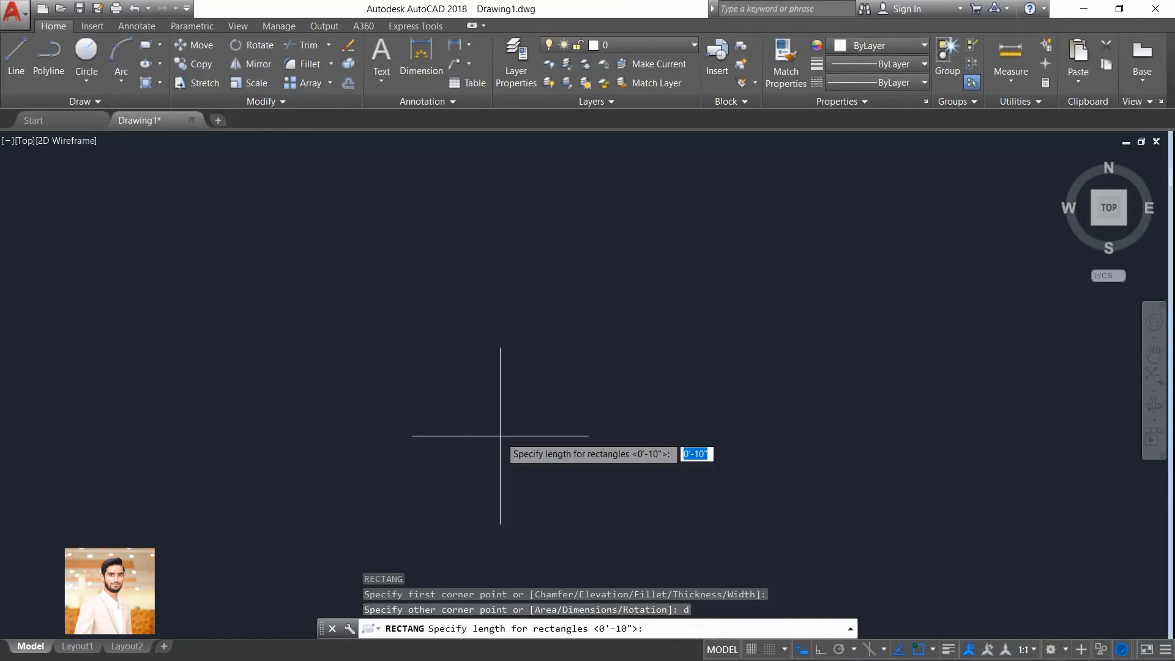
type("30")
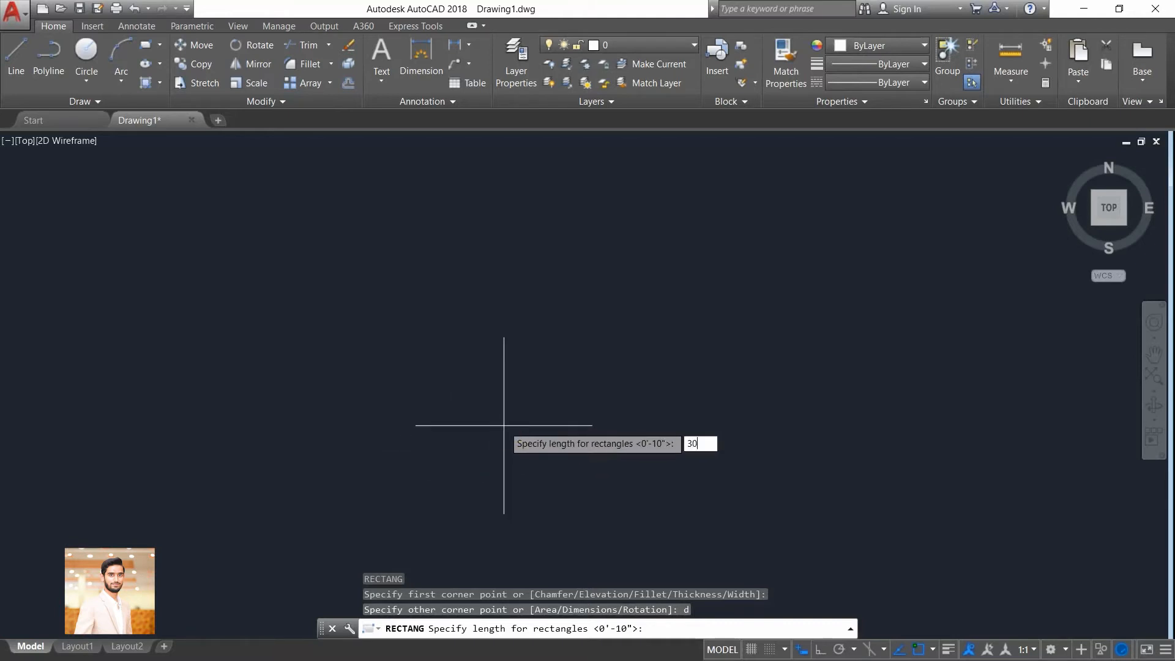
type("'")
key("Return")
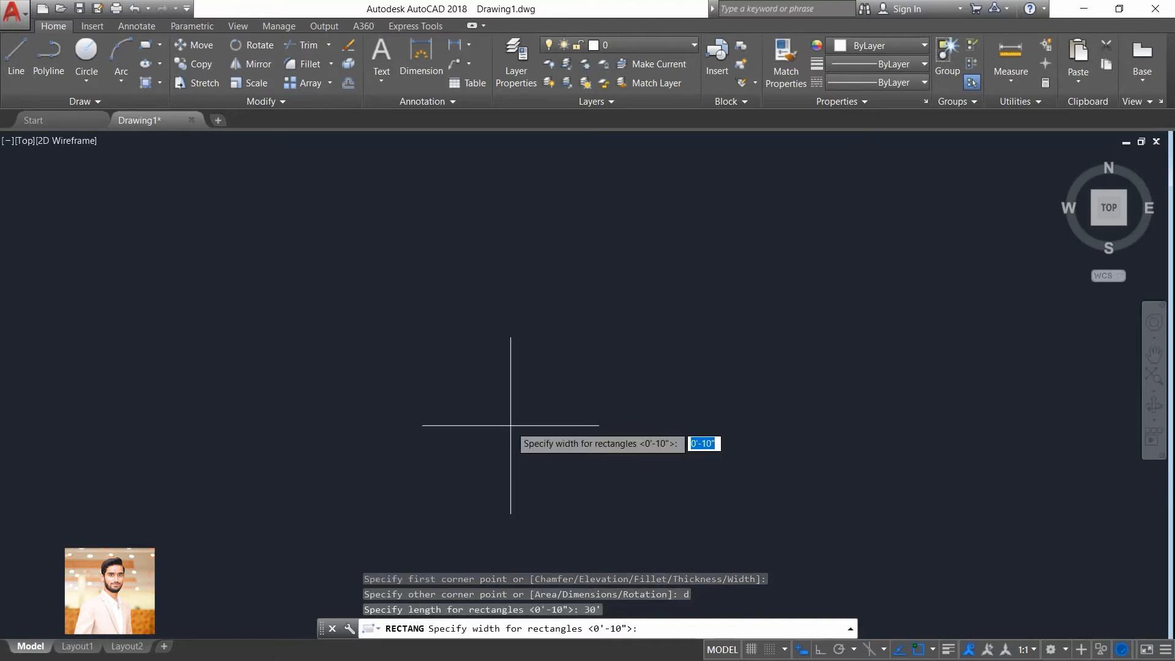
type("45")
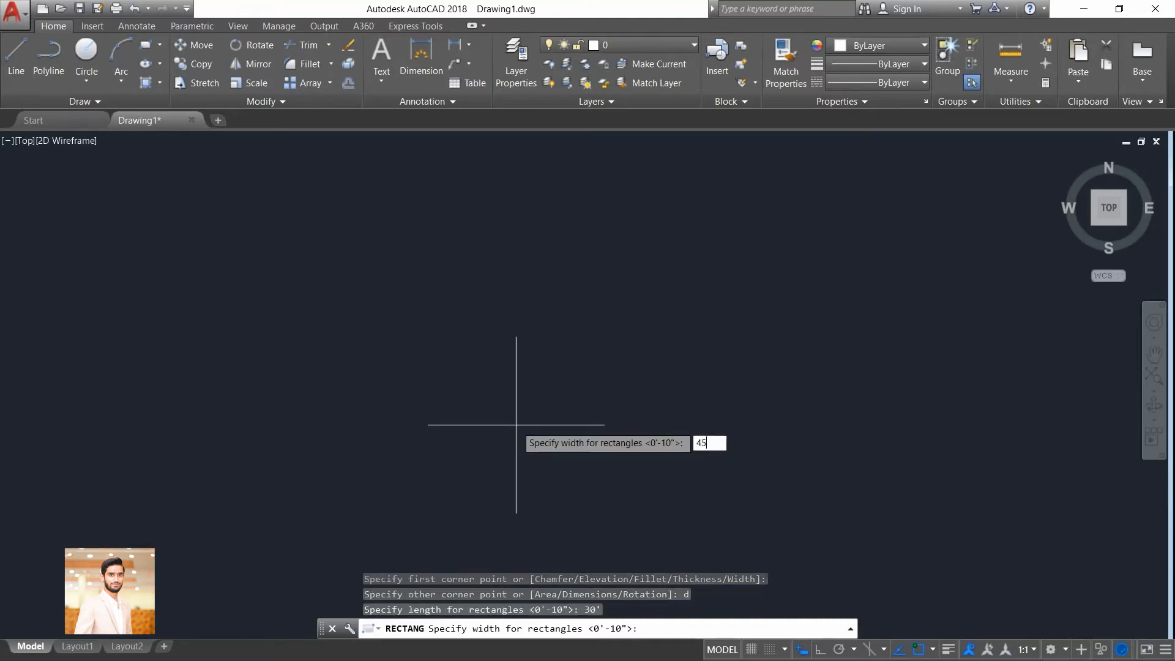
type("'")
key("Return")
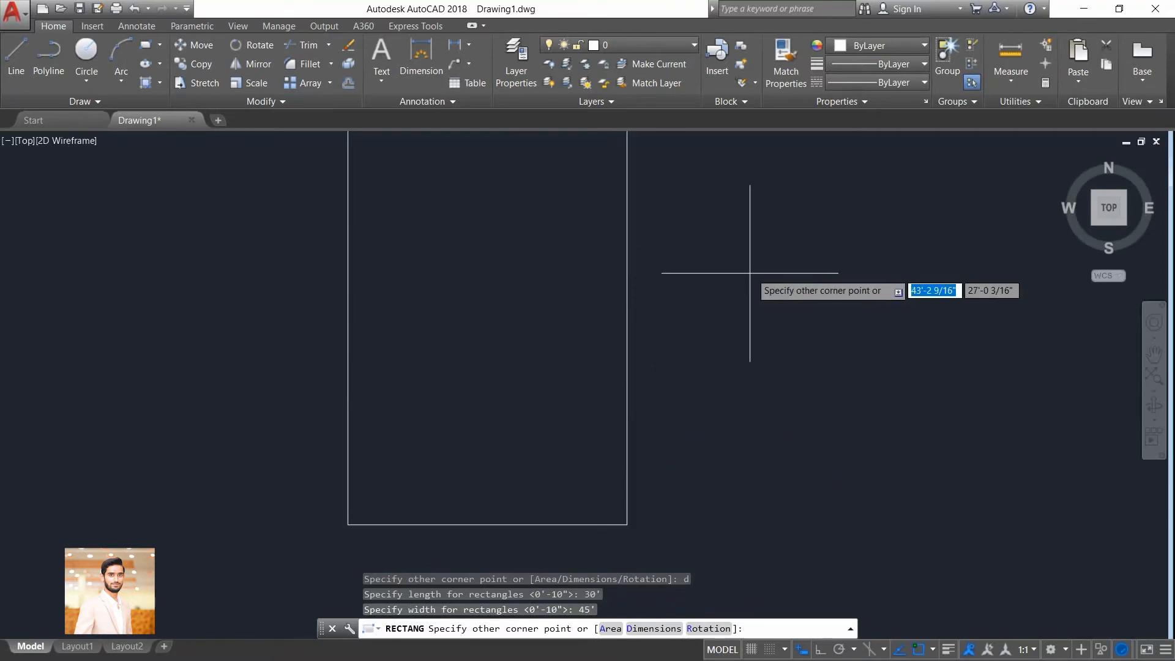
left_click(761, 256)
middle_click_drag(537, 462, 561, 477)
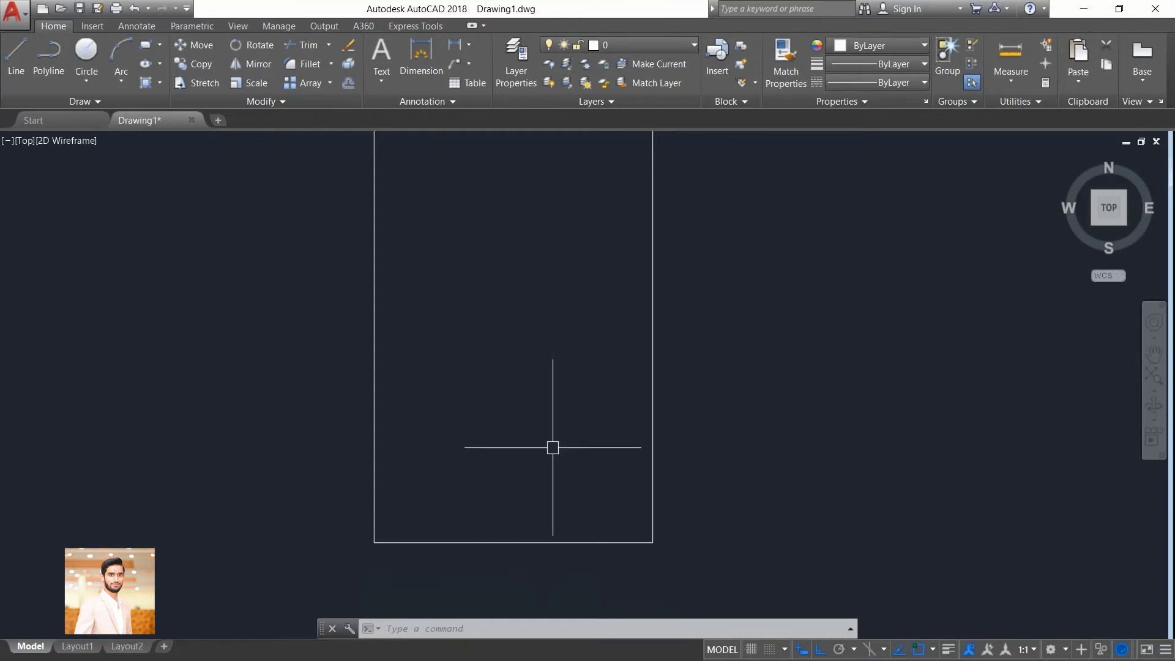
mouse_move(562, 398)
middle_mouse_down()
mouse_move(556, 436)
mouse_move(556, 411)
middle_mouse_up()
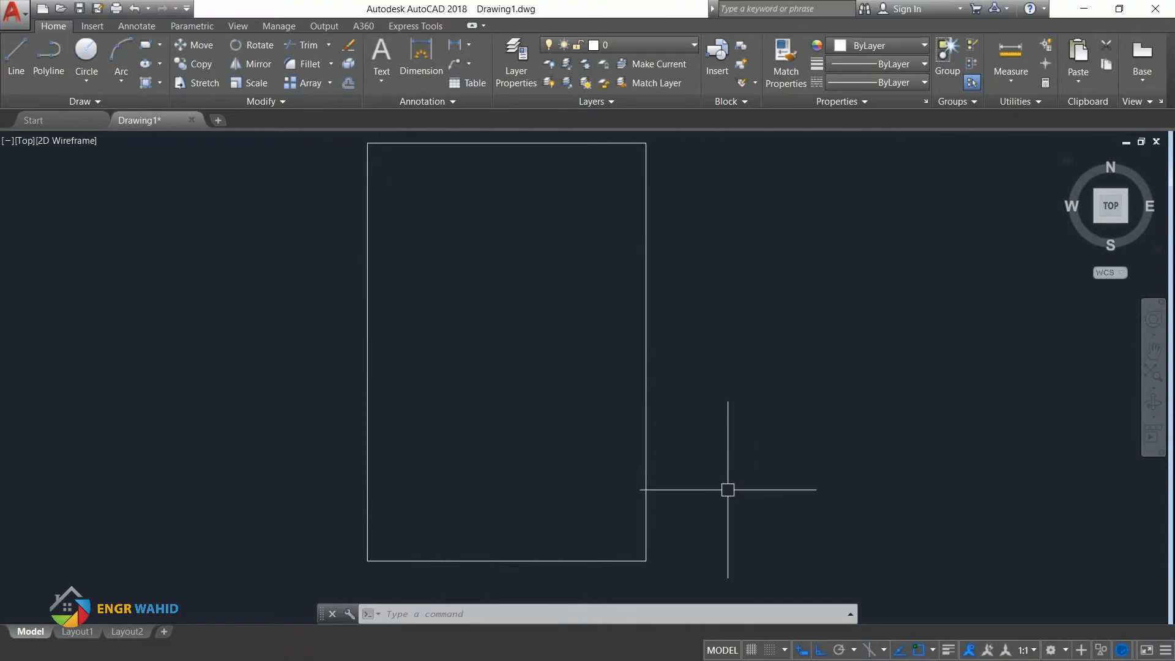
scroll(631, 483, "down", 1)
scroll(605, 443, "up", 2)
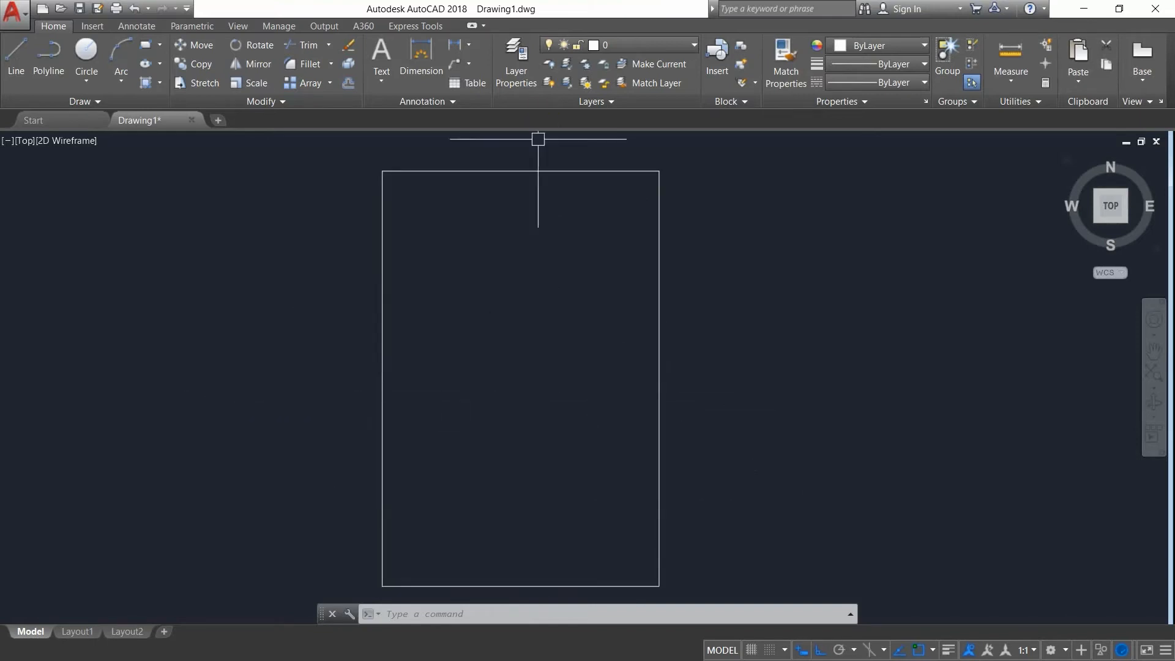
scroll(559, 285, "down", 1)
scroll(550, 480, "up", 1)
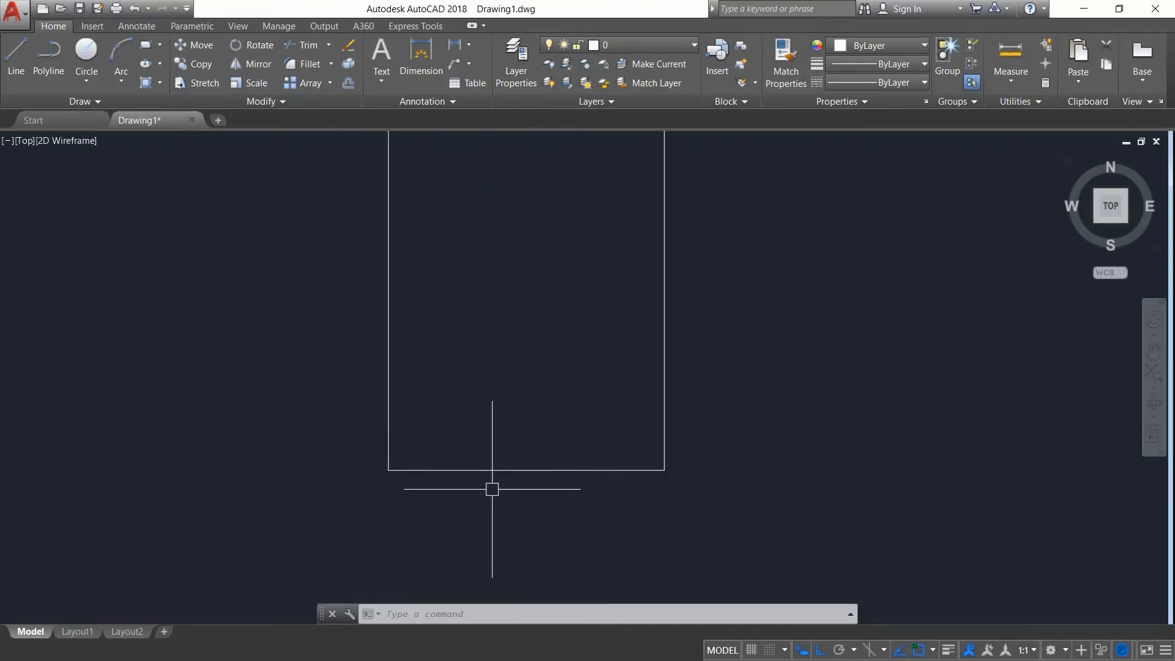
scroll(522, 563, "down", 2)
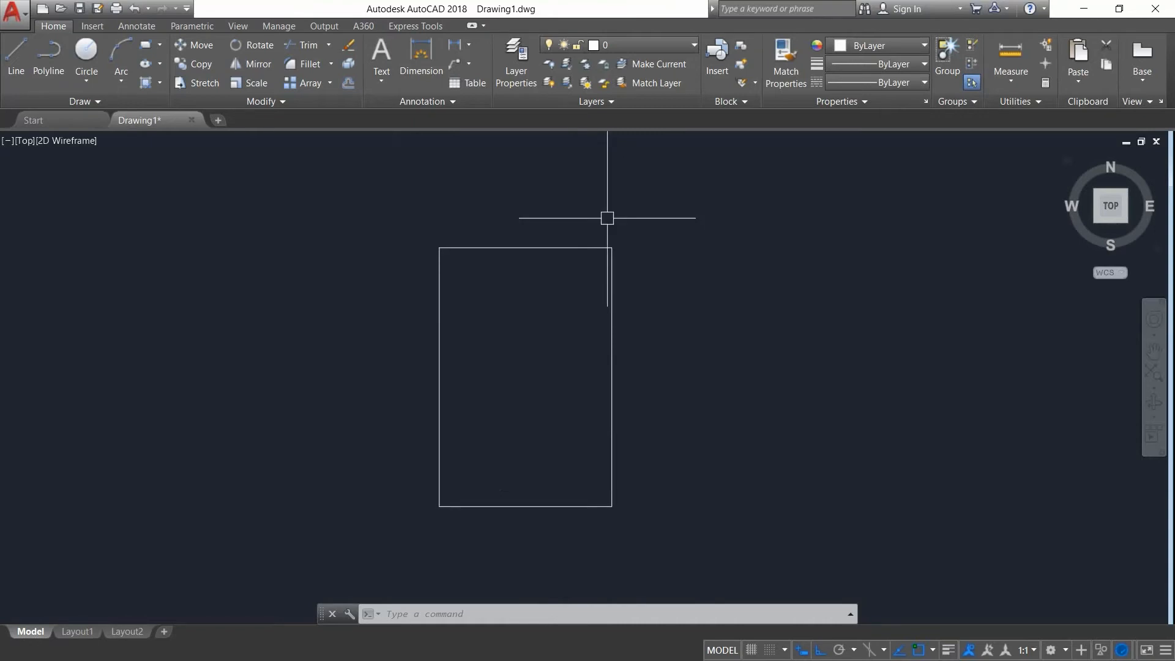
scroll(553, 398, "up", 2)
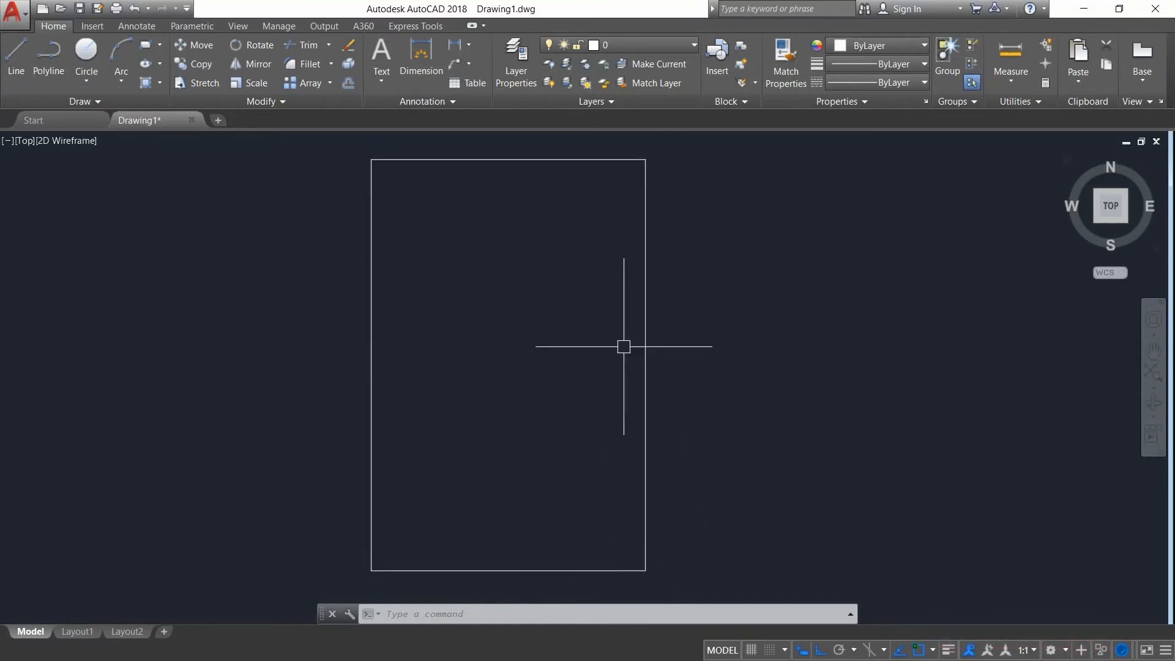
Explode the outline rectangle into separate lines and check that its sides can be selected individually
left_click(644, 318)
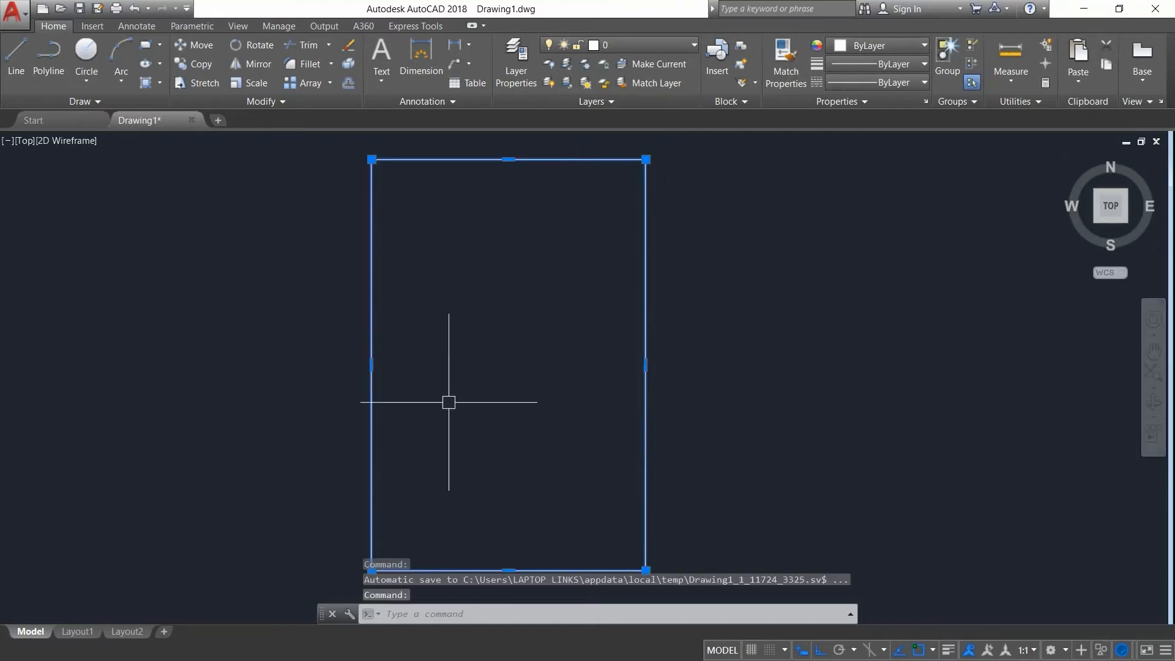
key("Escape")
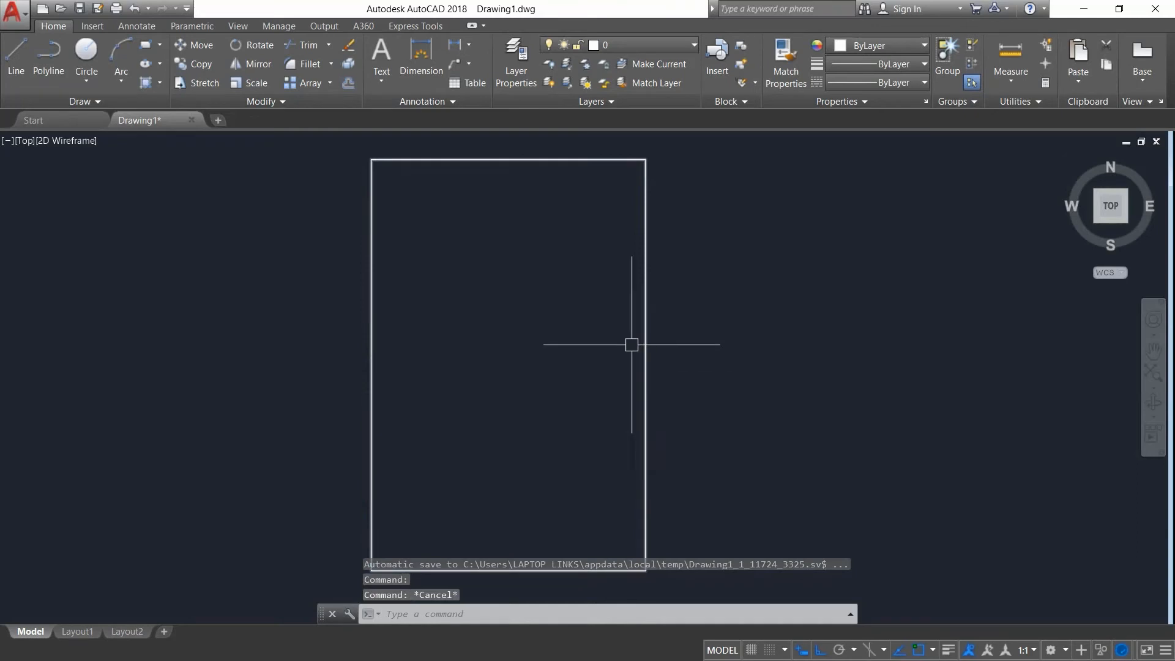
left_click(645, 331)
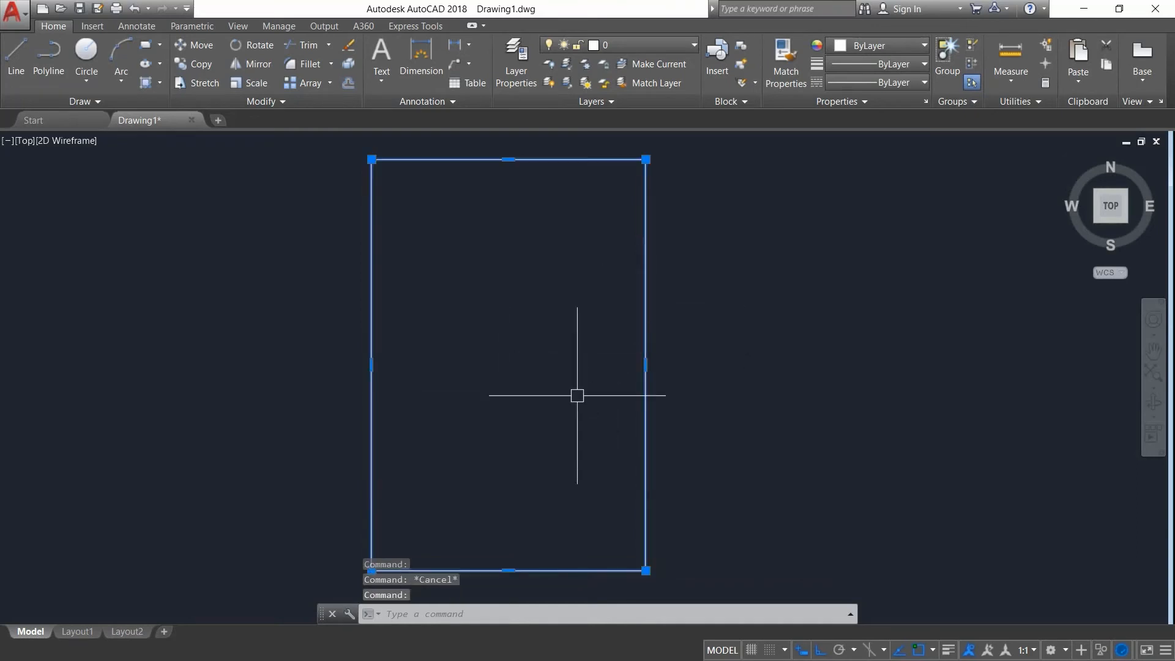
type("x")
key("Return")
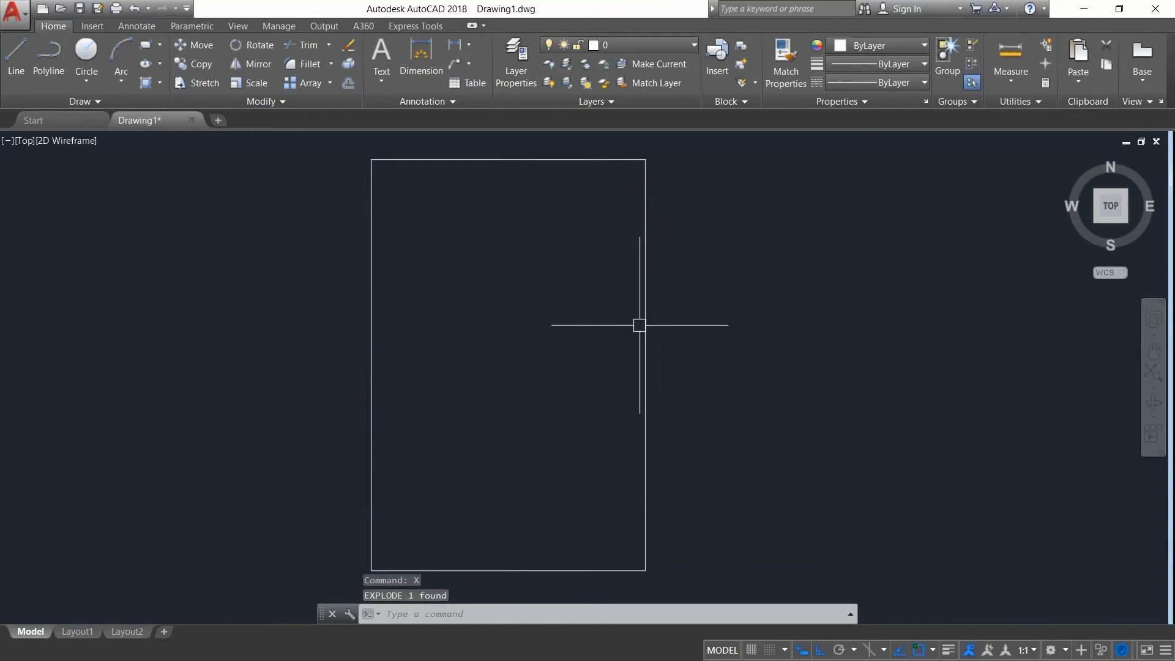
left_click(649, 323)
key("Escape")
left_click(538, 160)
key("Escape")
Offset the outline's right side line by 4.5, once outward and once inward
type("o")
key("Return")
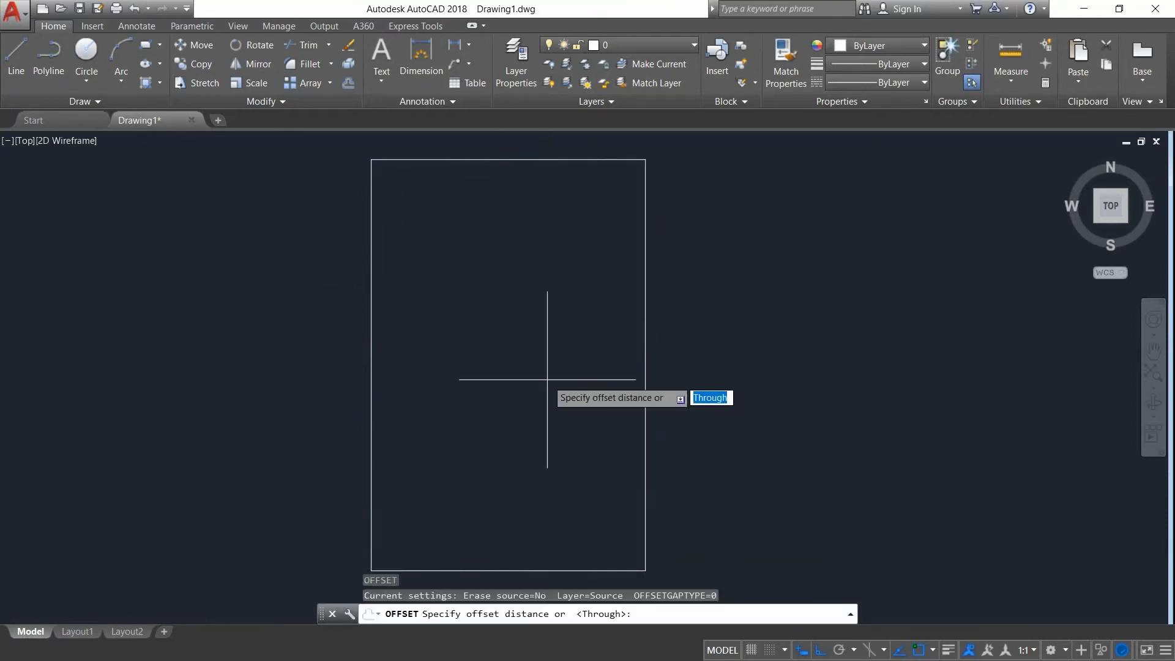
type("4.5")
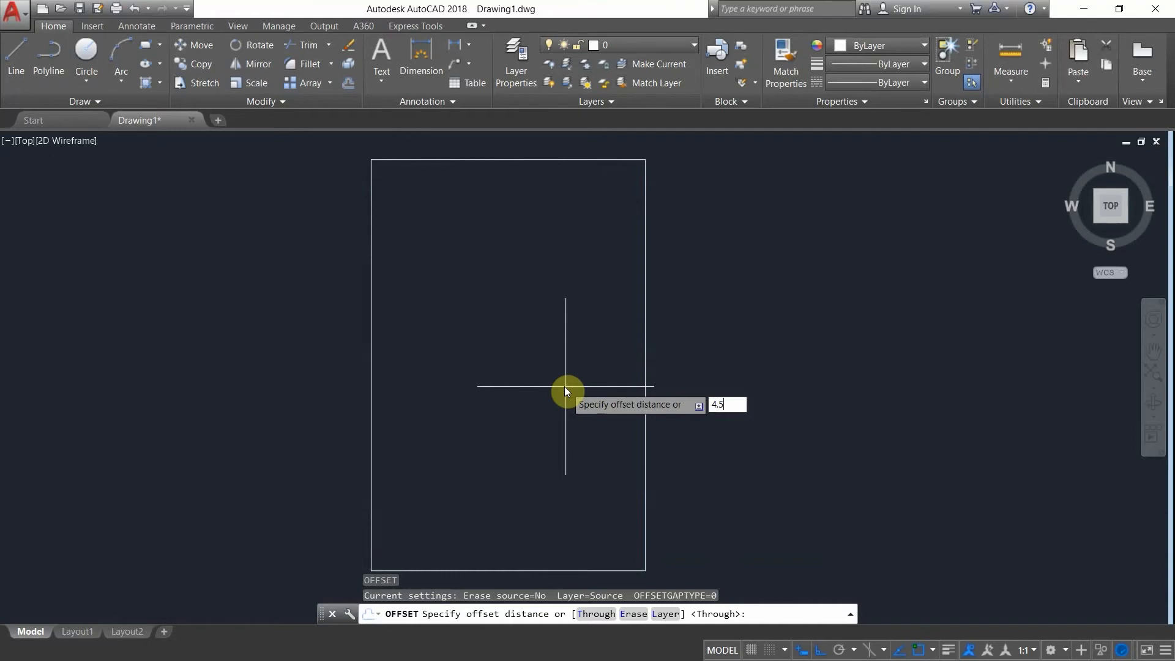
key("Return")
left_click(644, 287)
left_click(692, 343)
scroll(642, 290, "up", 2)
left_click(641, 293)
left_click(554, 314)
scroll(596, 431, "down", 2)
scroll(637, 324, "up", 5)
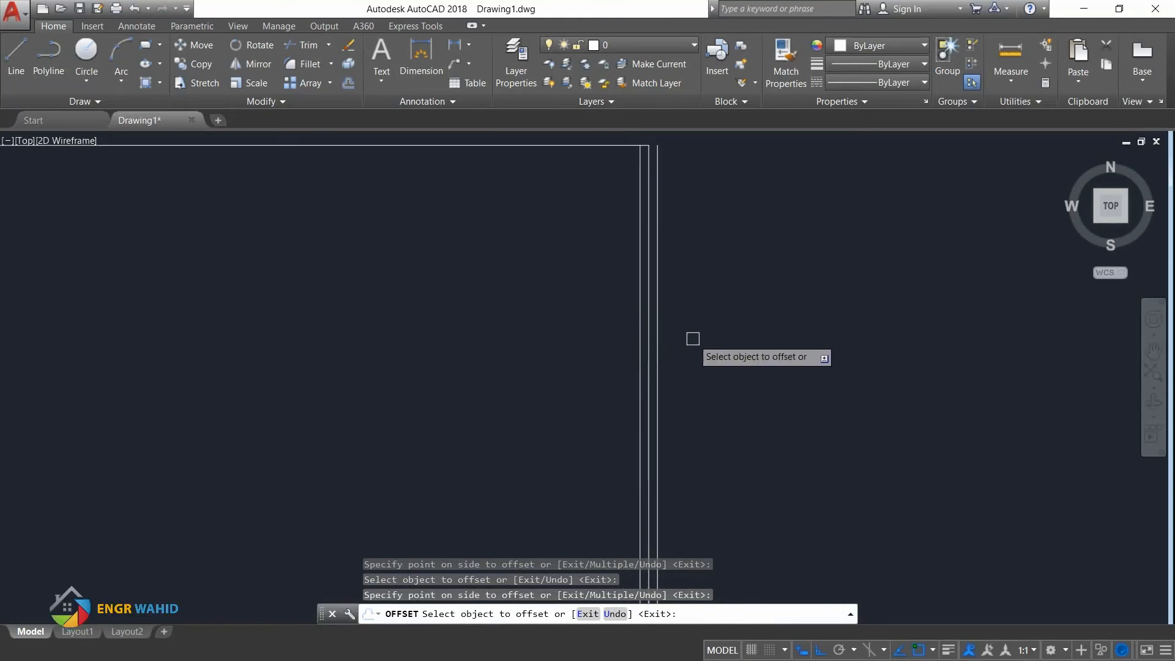
scroll(670, 331, "up", 2)
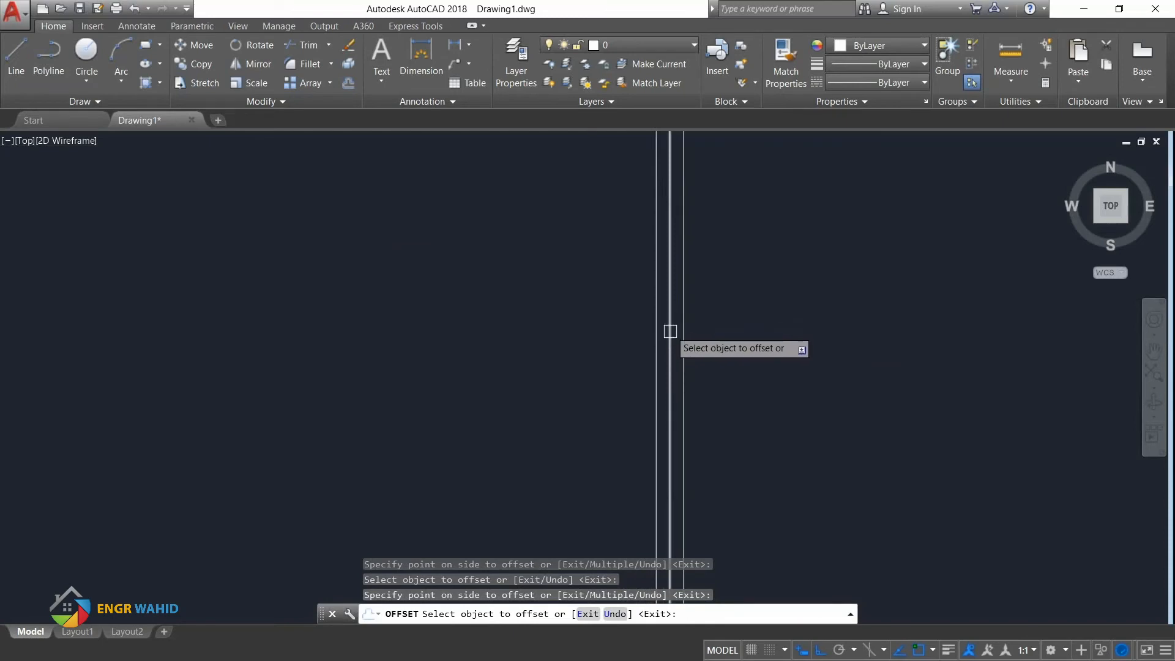
scroll(676, 346, "down", 2)
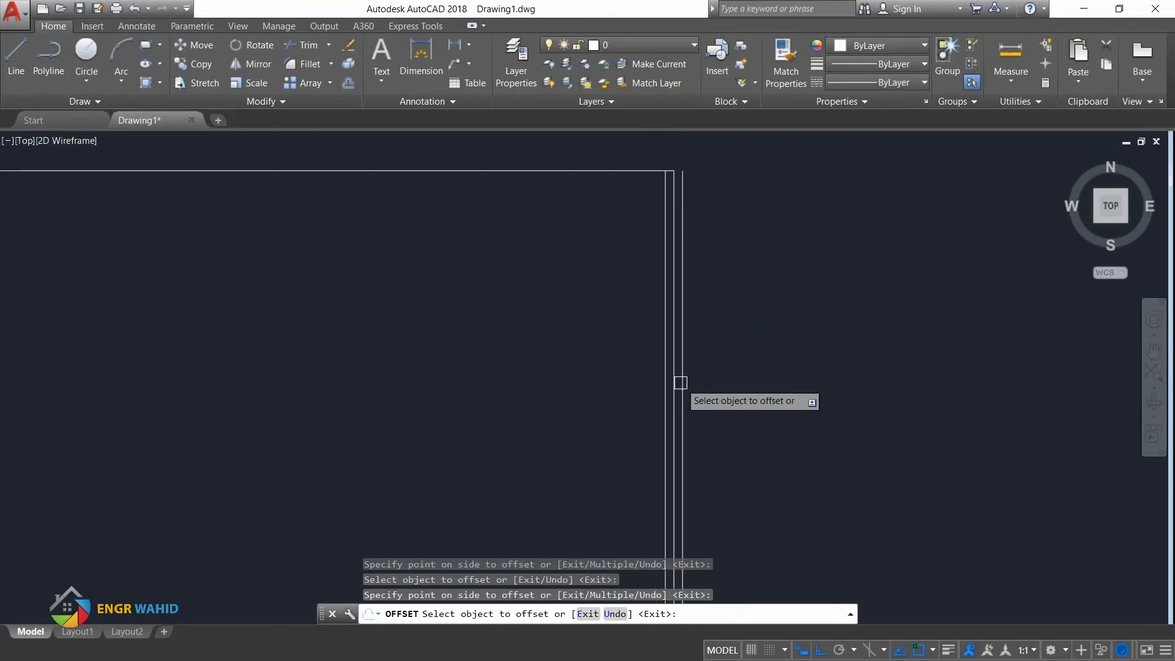
key("ctrl+z")
Offset the outline's top line to both sides at the same 4.5 distance
left_click(572, 284)
left_click(593, 238)
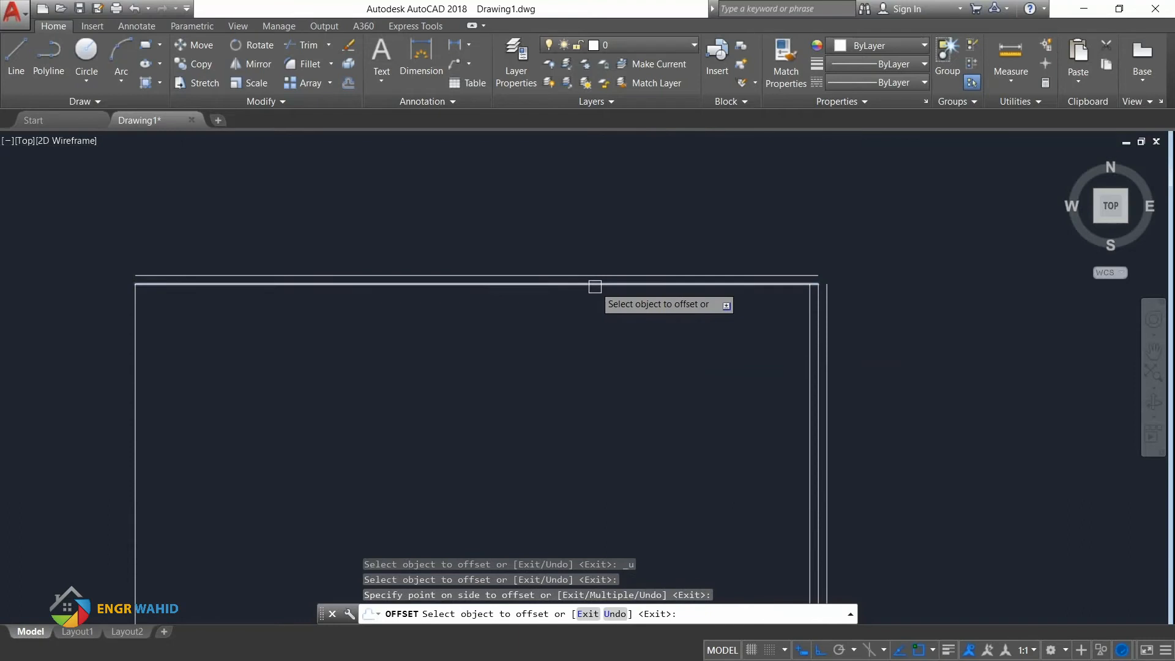
left_click(595, 285)
left_click(603, 328)
Offset the outline's left side line by 4.5 both inward and outward, and end the Offset command
scroll(622, 245, "down", 4)
scroll(391, 294, "up", 4)
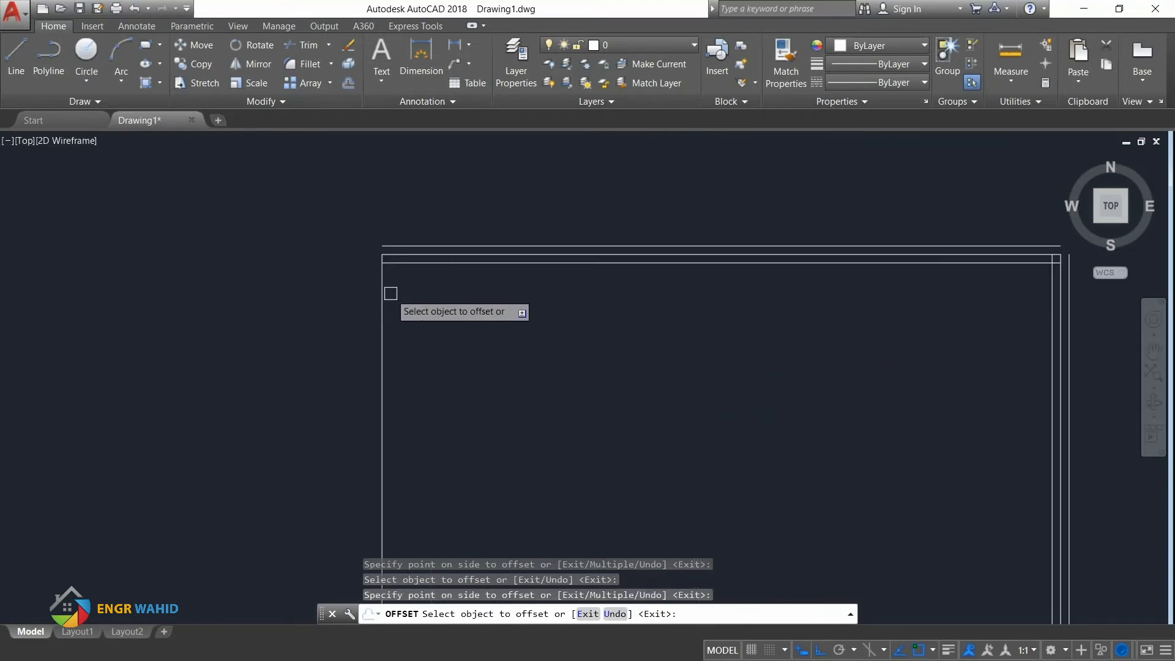
left_click(386, 293)
left_click(433, 294)
left_click(380, 294)
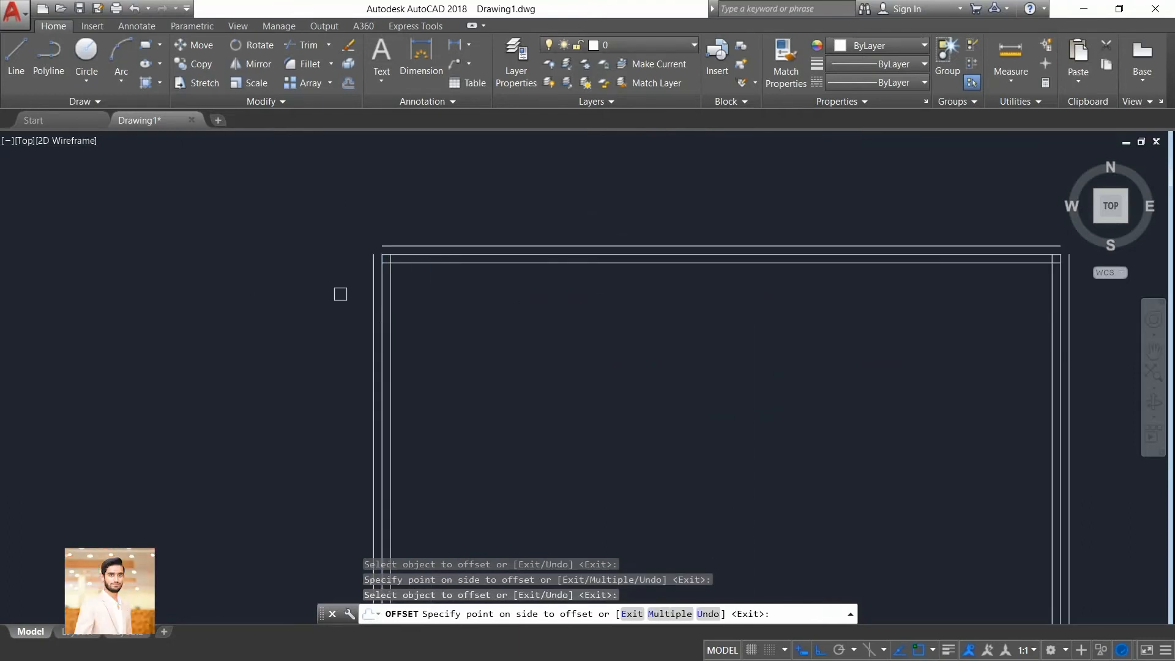
left_click(341, 294)
key("Escape")
scroll(475, 250, "down", 2)
scroll(591, 252, "up", 2)
scroll(337, 256, "up", 2)
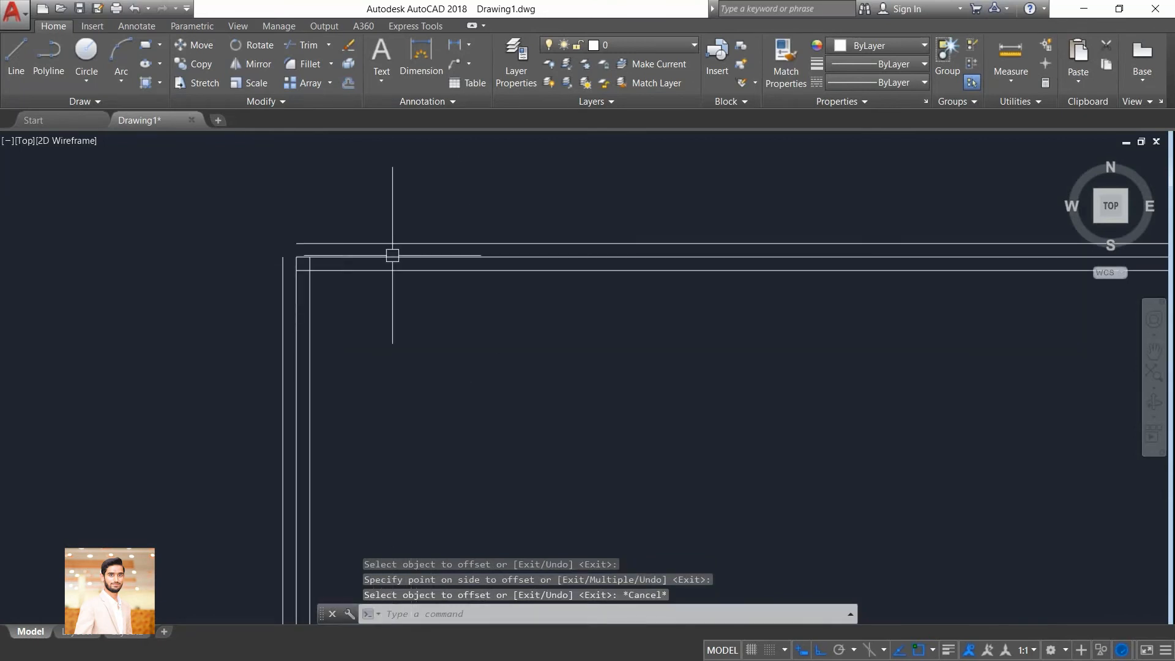
Delete the original top, left and right outline lines, keeping only their offset pairs as wall lines
left_click(394, 256)
left_click(296, 294)
key("Delete")
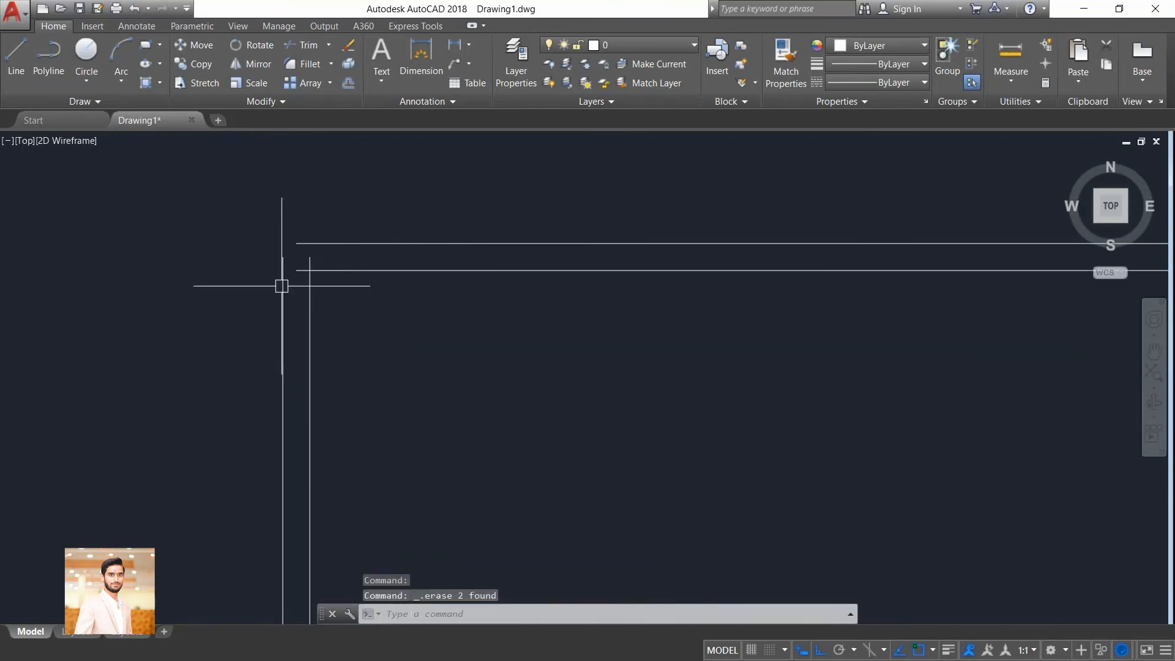
scroll(269, 276, "down", 2)
scroll(976, 292, "up", 2)
left_click(918, 281)
key("Delete")
scroll(796, 227, "down", 2)
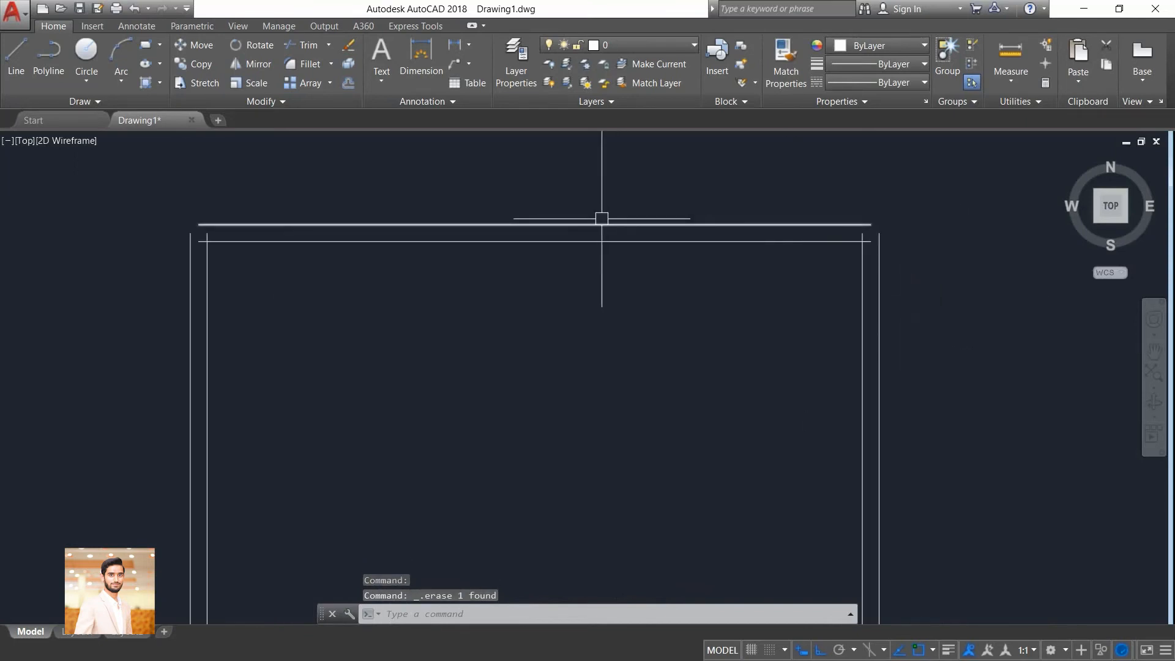
Fillet the outer top wall line with the outer left and outer right wall lines to close both upper corners
scroll(165, 222, "up", 2)
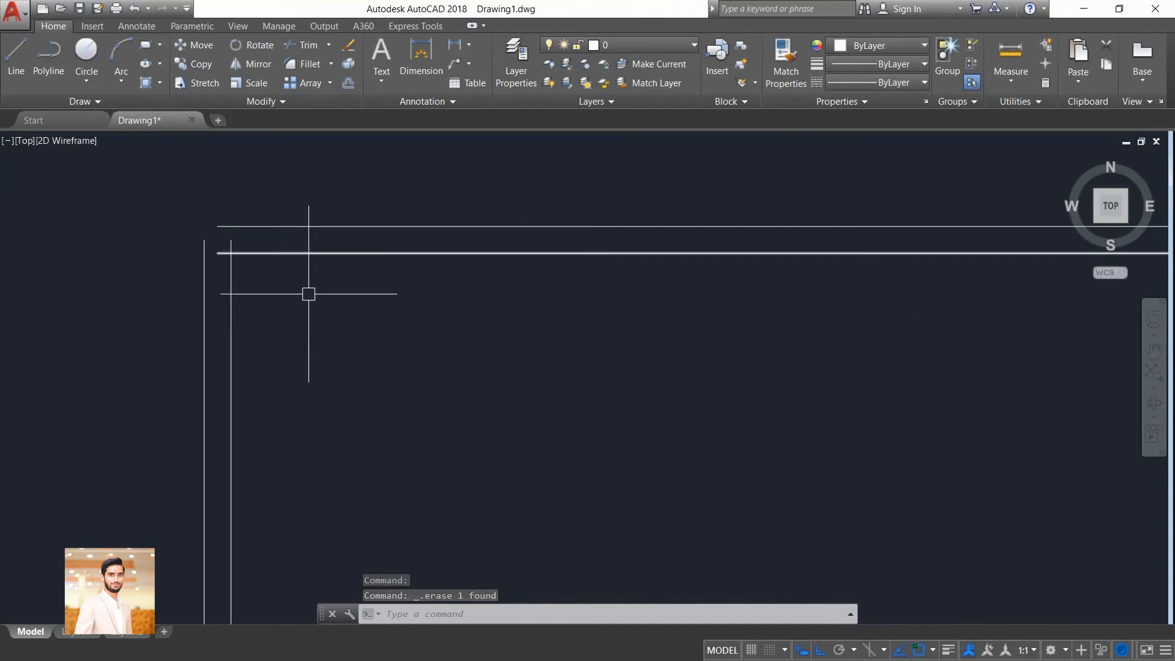
key("Return")
left_click(203, 260)
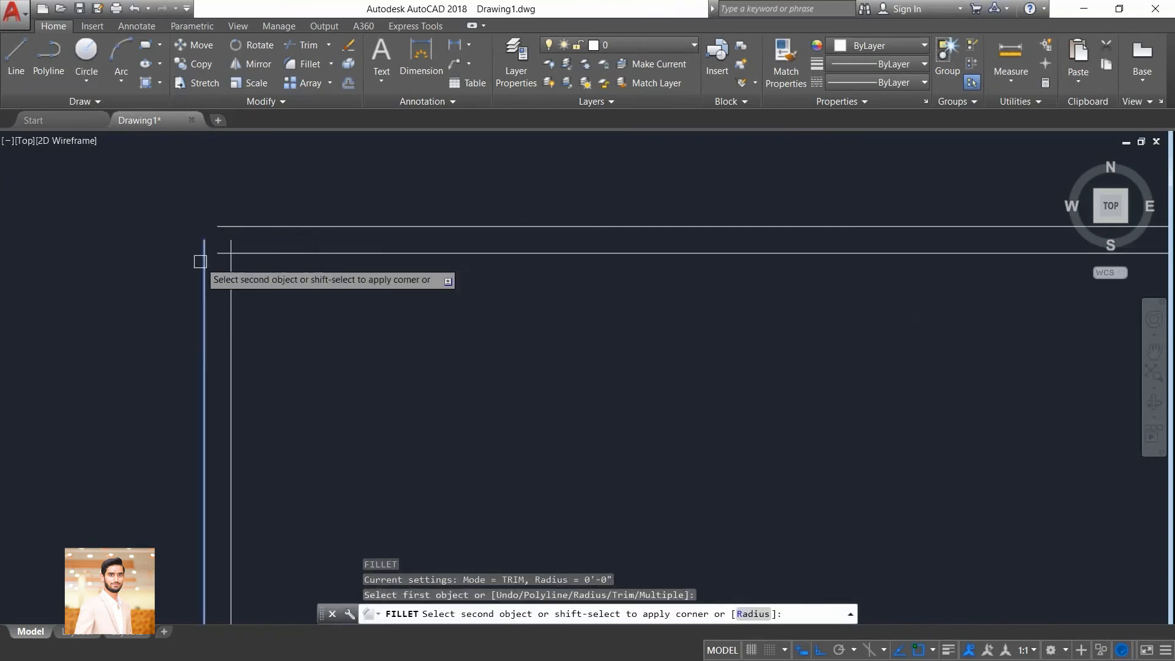
left_click(239, 227)
scroll(120, 271, "down", 2)
scroll(805, 257, "up", 2)
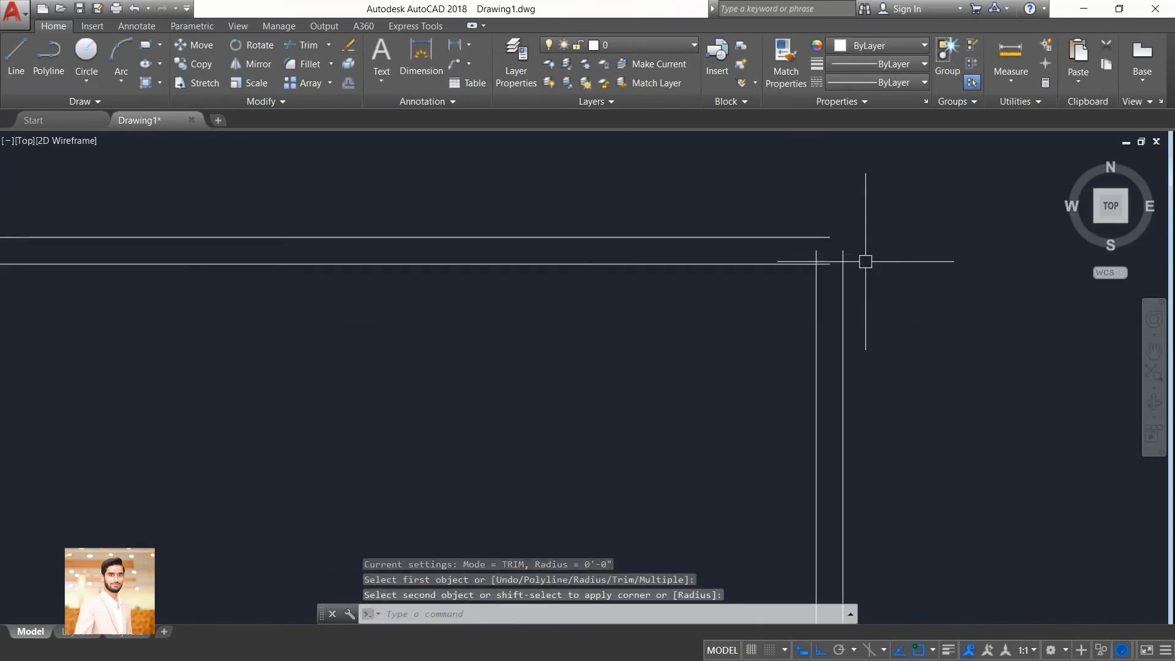
key("Return")
left_click(838, 268)
left_click(816, 236)
scroll(778, 208, "down", 4)
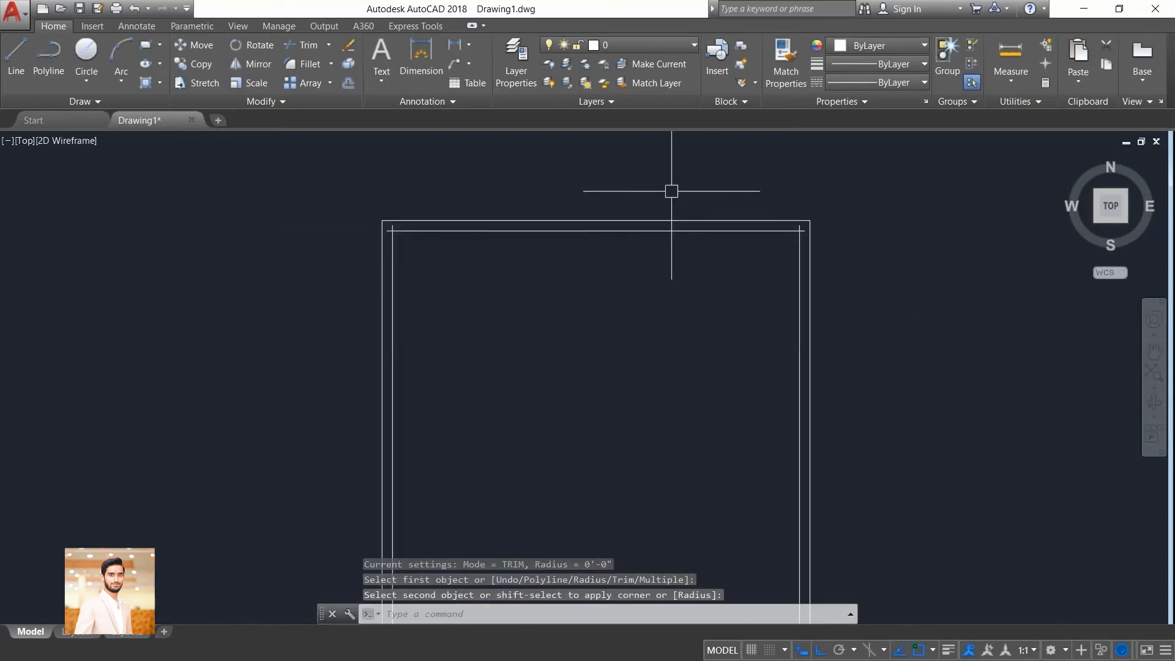
Offset the outline's bottom line inward by 9 to form the bottom wall, and end the Offset command
scroll(700, 414, "up", 2)
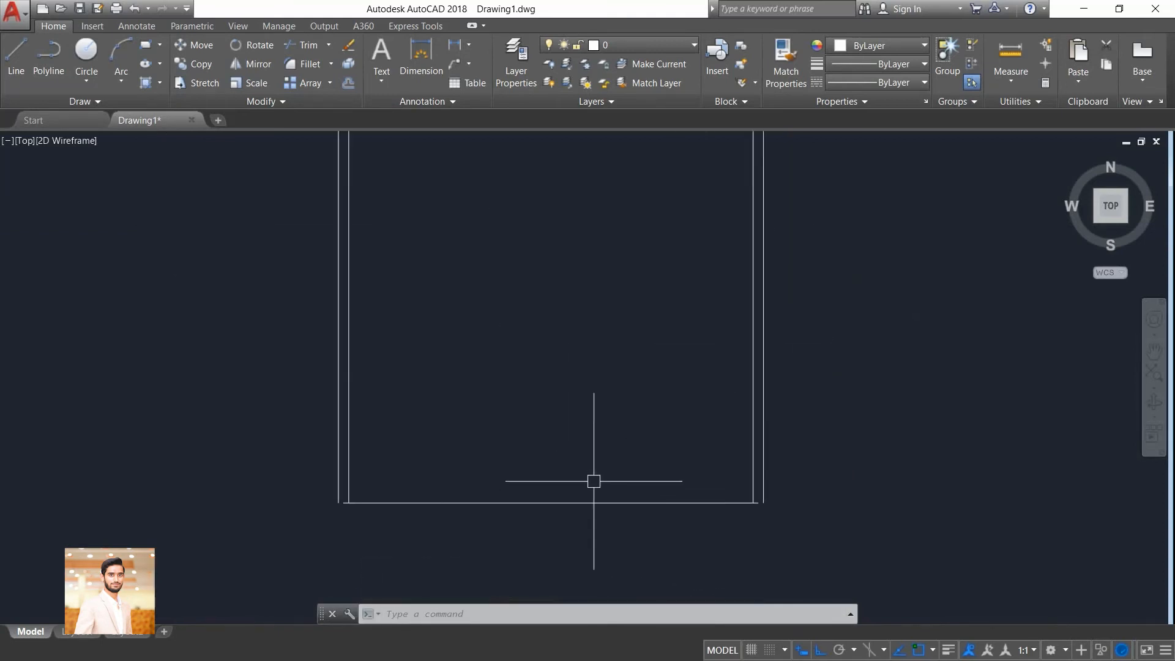
scroll(566, 496, "up", 2)
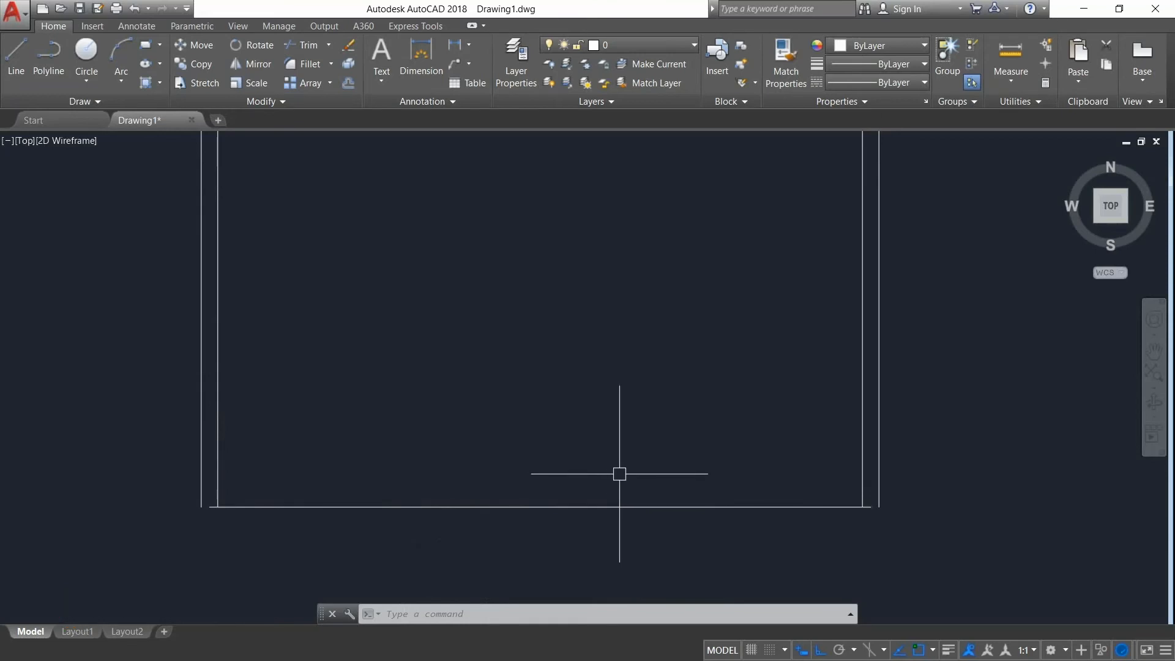
key("Return")
type("9")
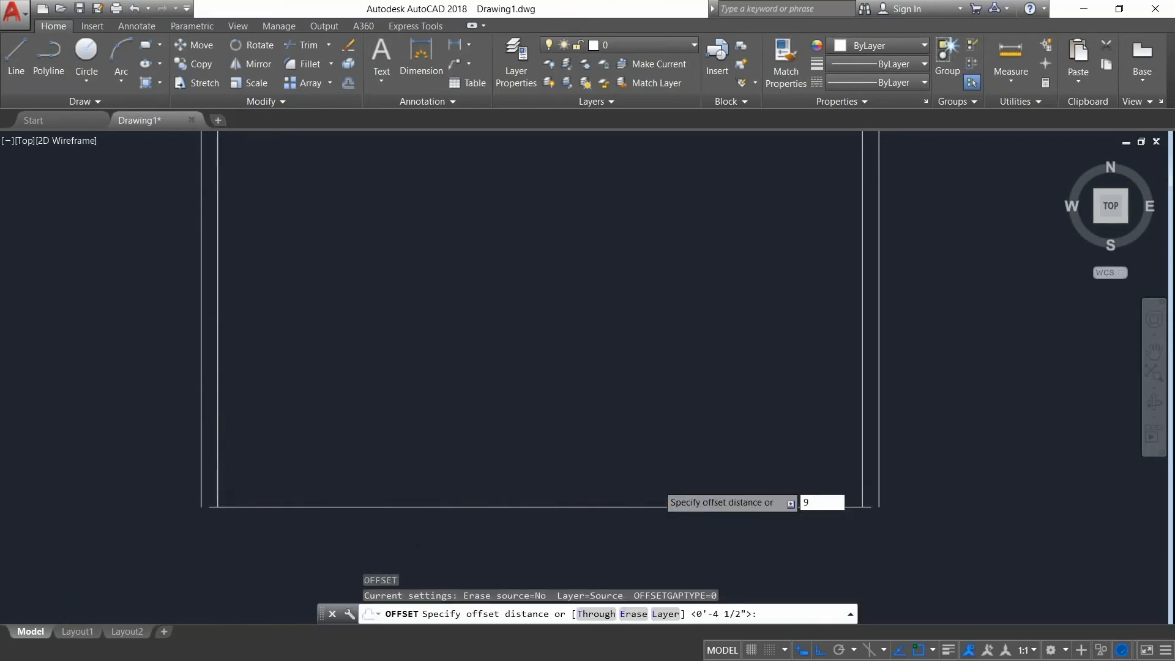
key("Return")
left_click(661, 506)
left_click(669, 422)
key("Escape")
Extend both ends of the outer bottom line to the outer left and right wall lines
scroll(247, 549, "up", 2)
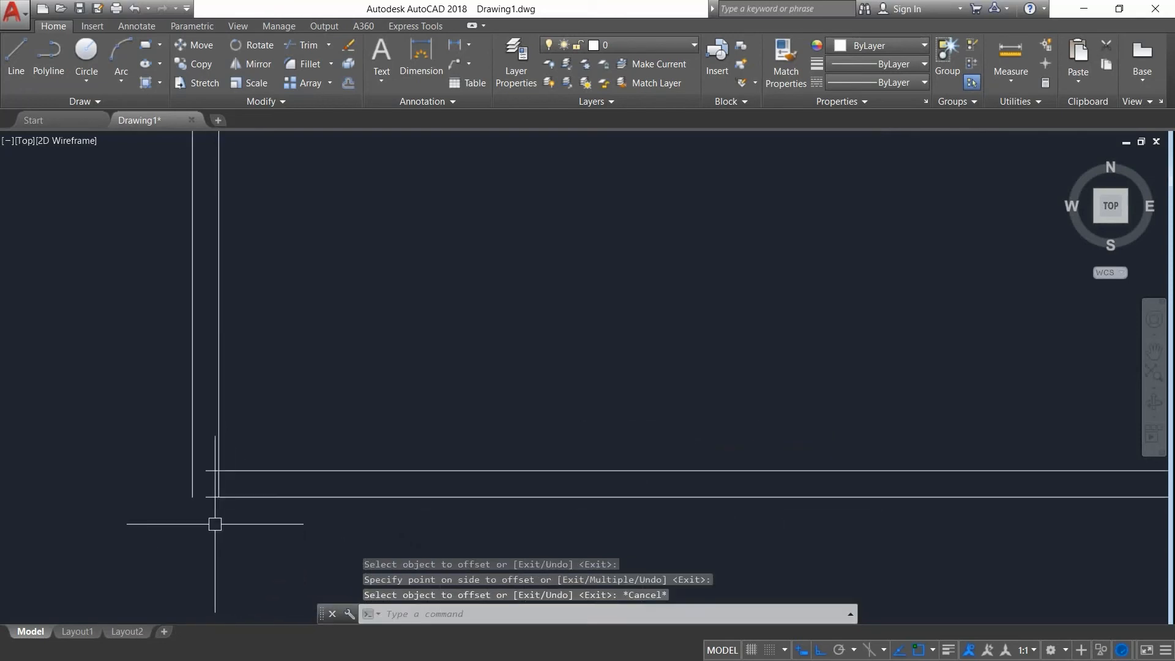
type("ex")
key("Return")
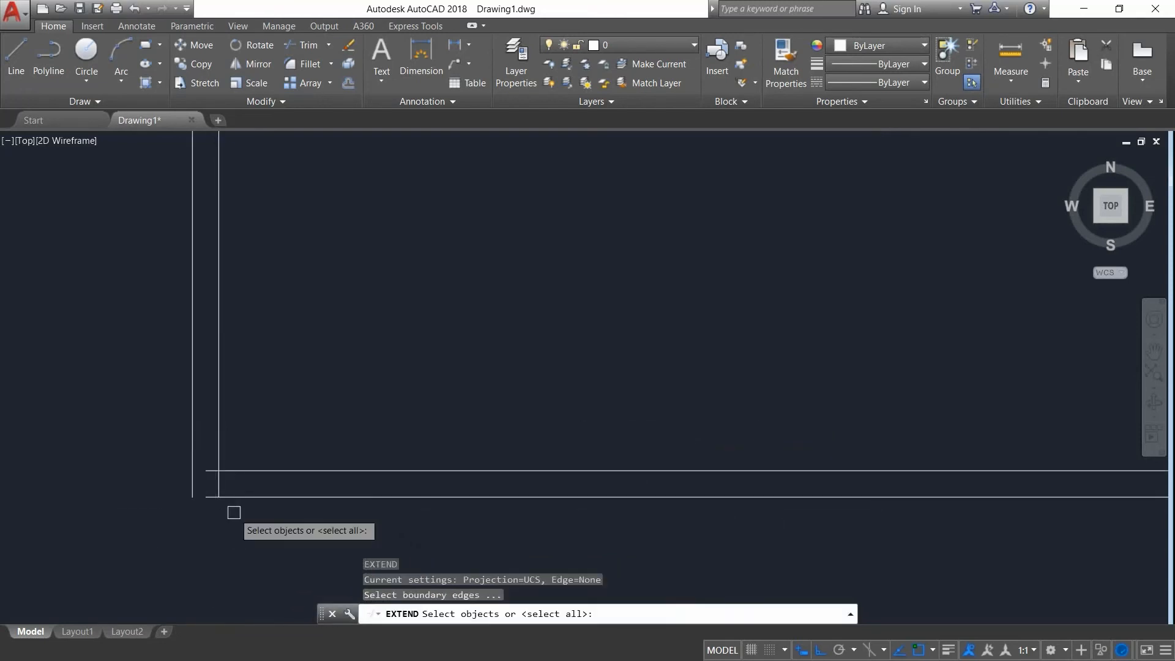
scroll(239, 520, "down", 3)
scroll(603, 534, "up", 2)
left_click(618, 497)
key("Return")
scroll(798, 515, "down", 2)
scroll(758, 525, "up", 2)
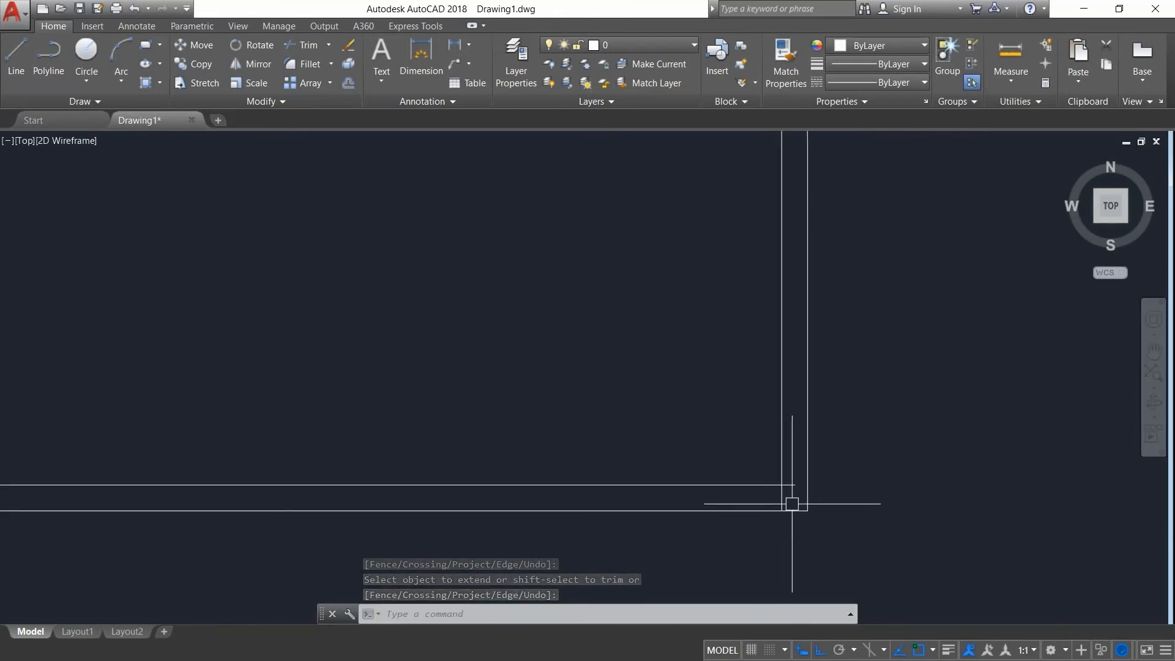
Trim the overlapping ends of the inner wall lines at the two bottom corners
type("tr")
key("Return")
key("Return")
scroll(790, 497, "up", 3)
scroll(818, 478, "down", 3)
scroll(179, 494, "up", 4)
left_click(255, 520)
scroll(238, 502, "down", 6)
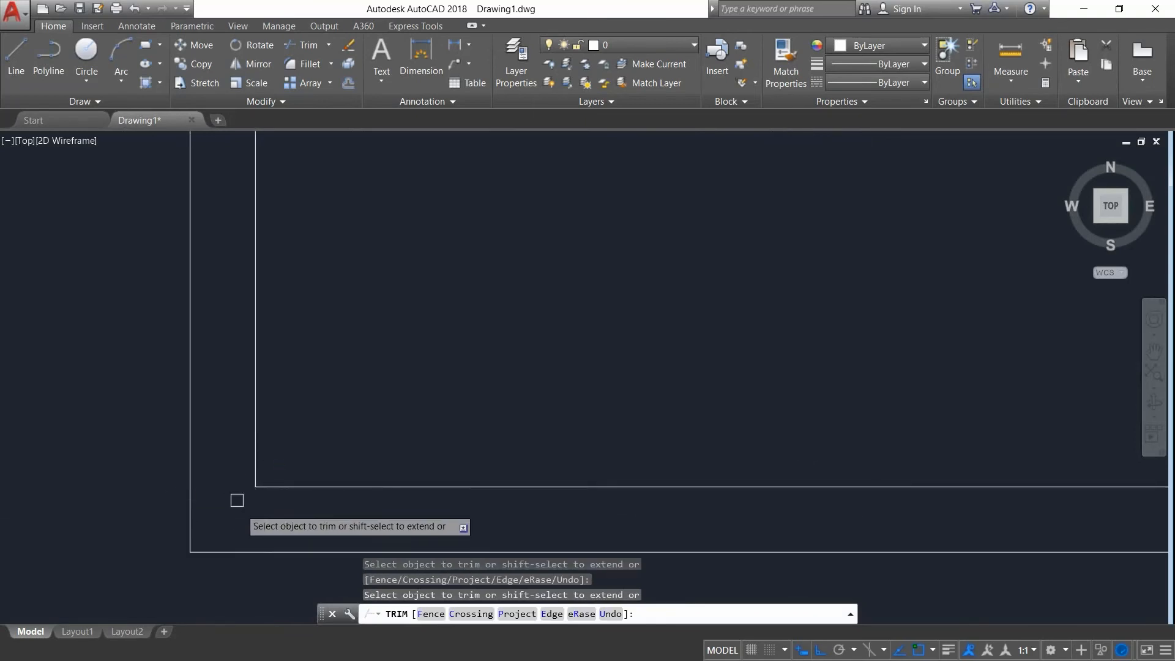
Trim the overhanging inner wall line ends at the two top corners and end the Trim command
scroll(272, 366, "up", 5)
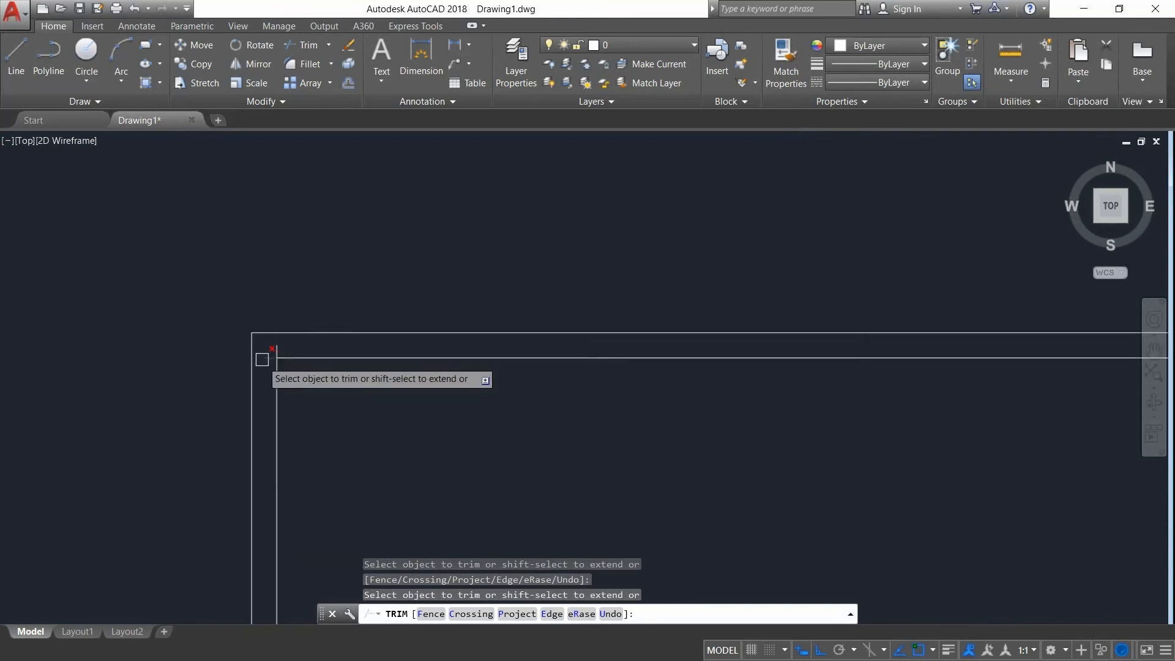
scroll(274, 364, "up", 3)
scroll(395, 340, "down", 3)
scroll(967, 346, "up", 3)
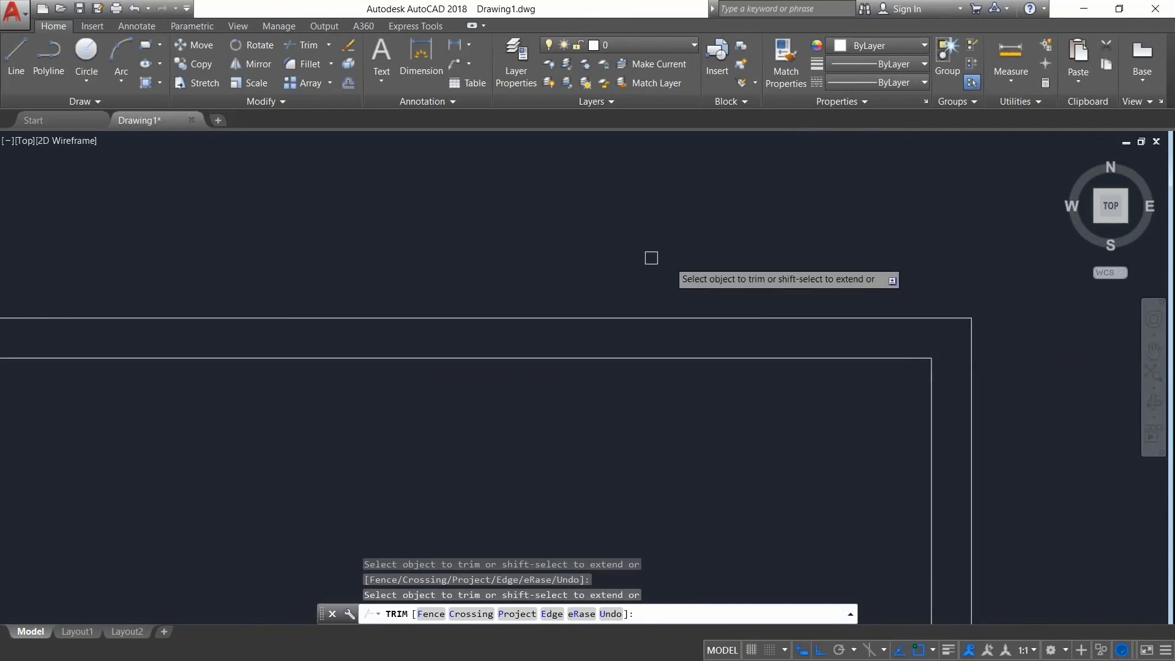
key("Escape")
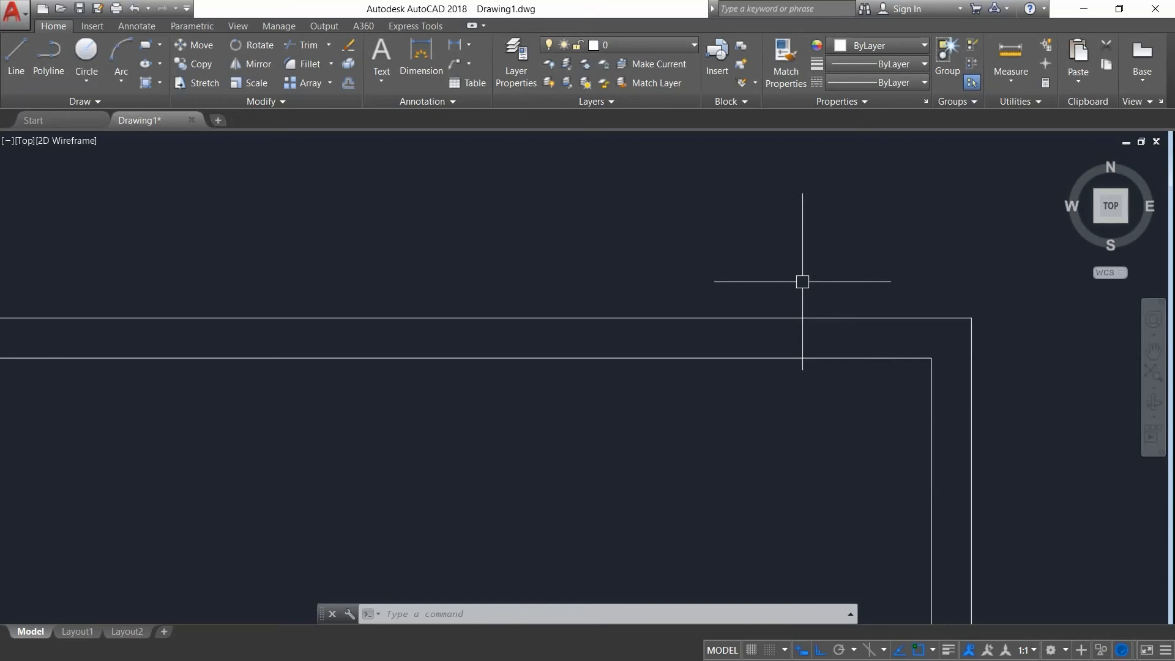
Zoom to the drawing's extents and examine the complete double-line wall outline at several magnifications
type("z")
key("Return")
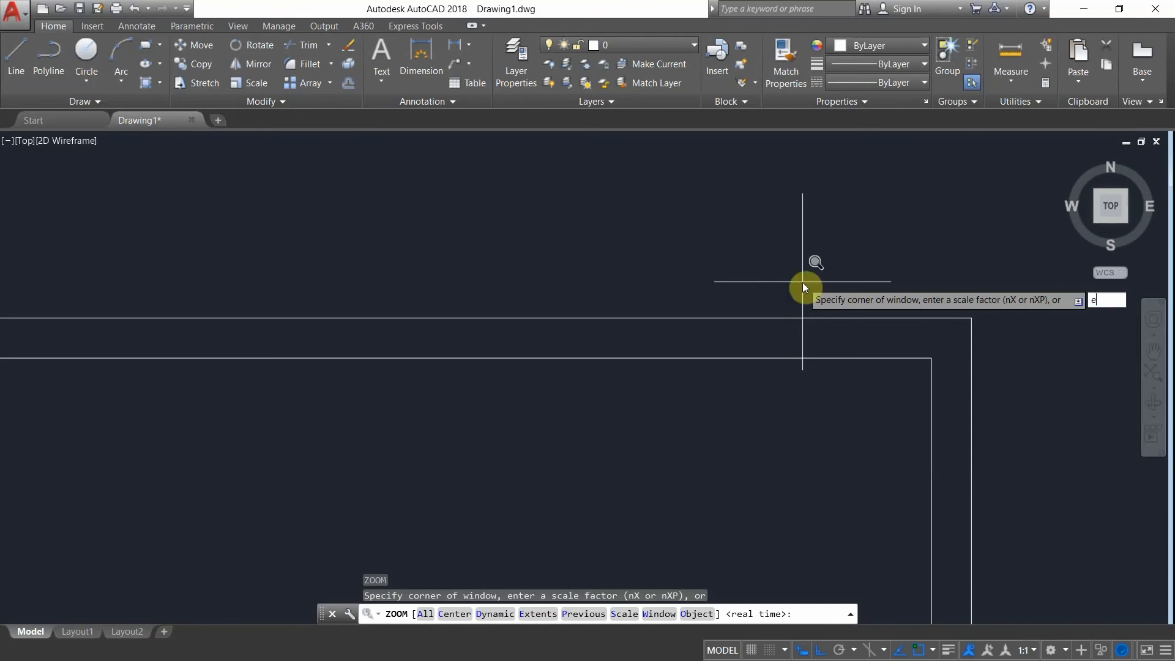
type("e")
key("Return")
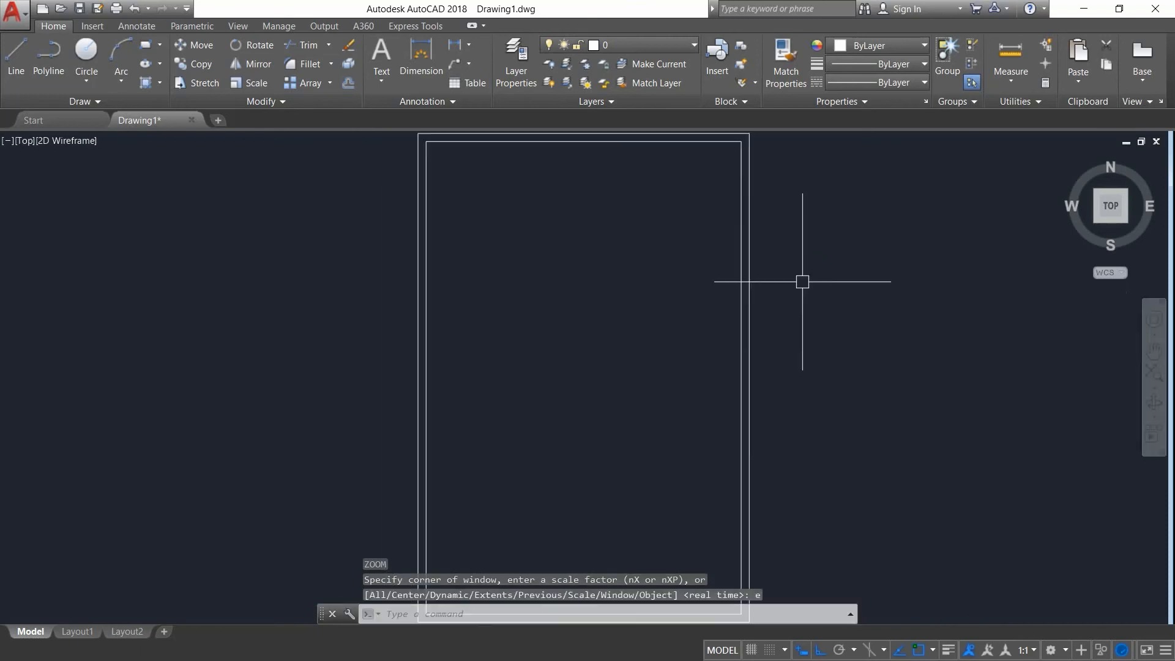
scroll(617, 407, "down", 4)
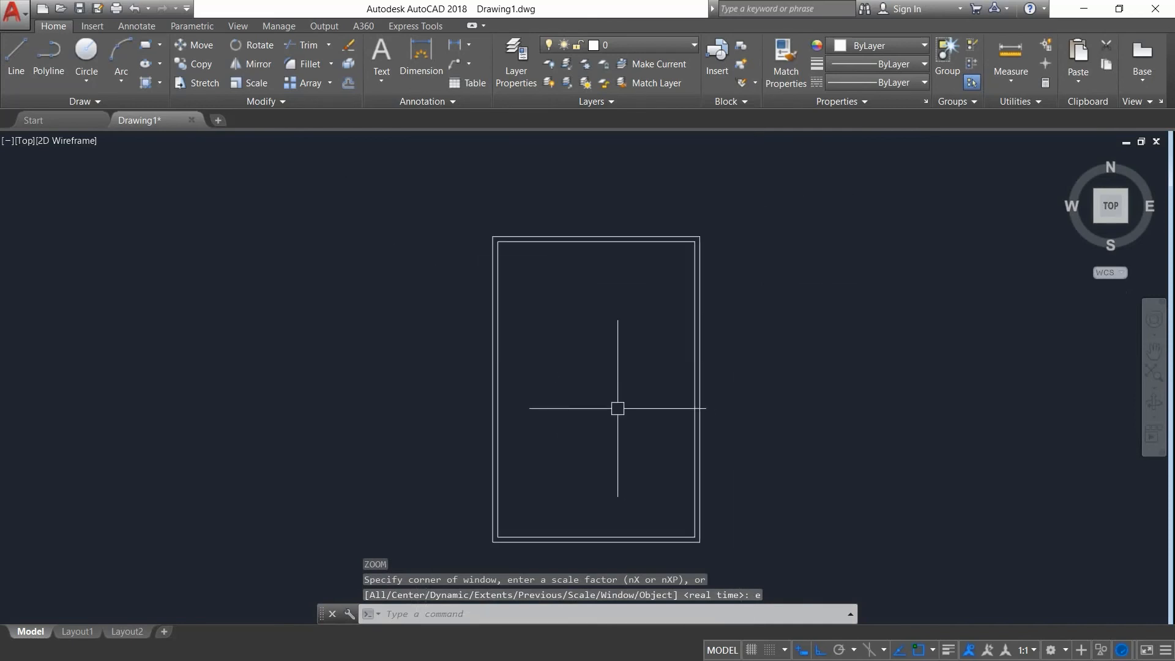
scroll(612, 353, "up", 4)
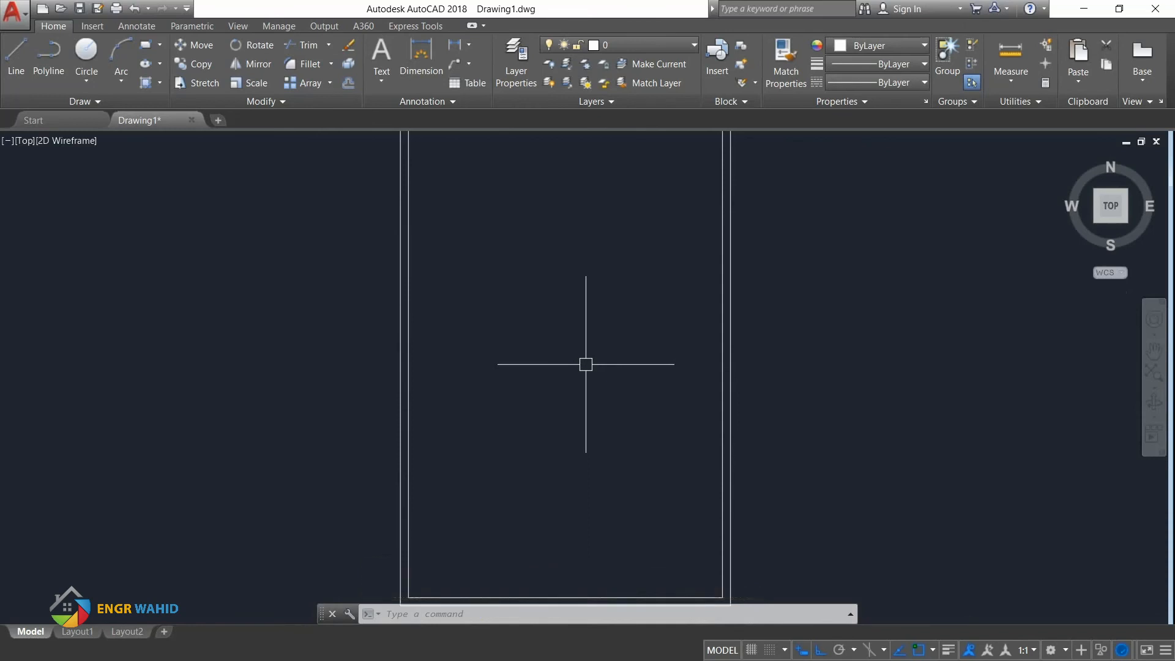
scroll(575, 249, "down", 3)
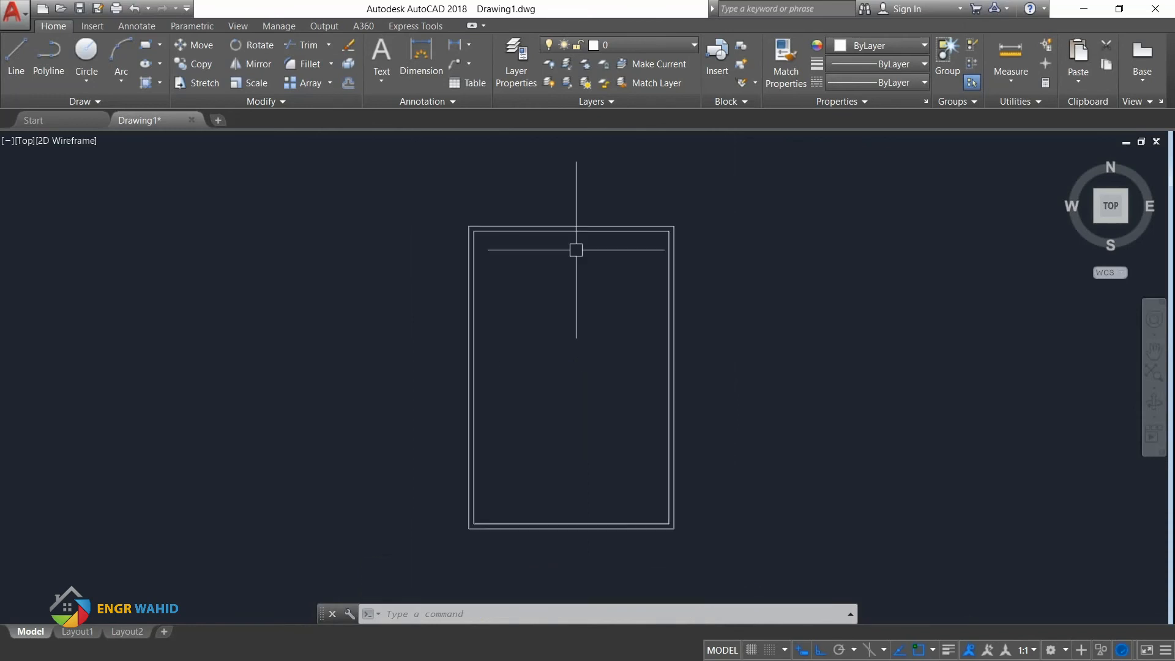
scroll(575, 236, "up", 3)
scroll(579, 228, "up", 4)
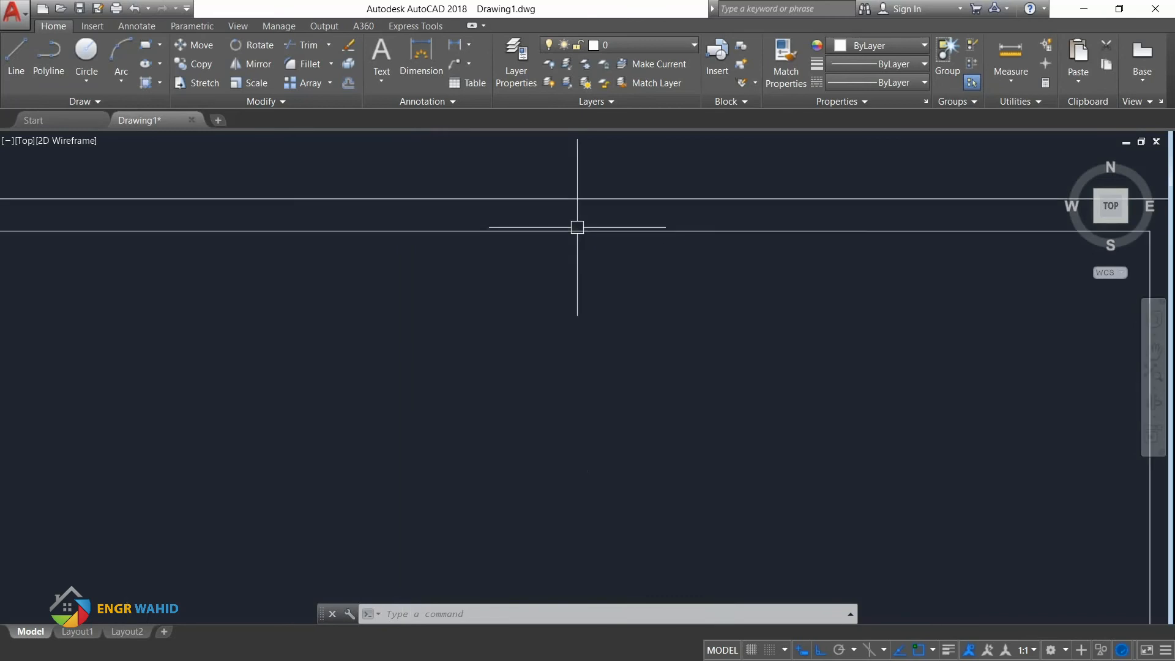
scroll(587, 225, "down", 8)
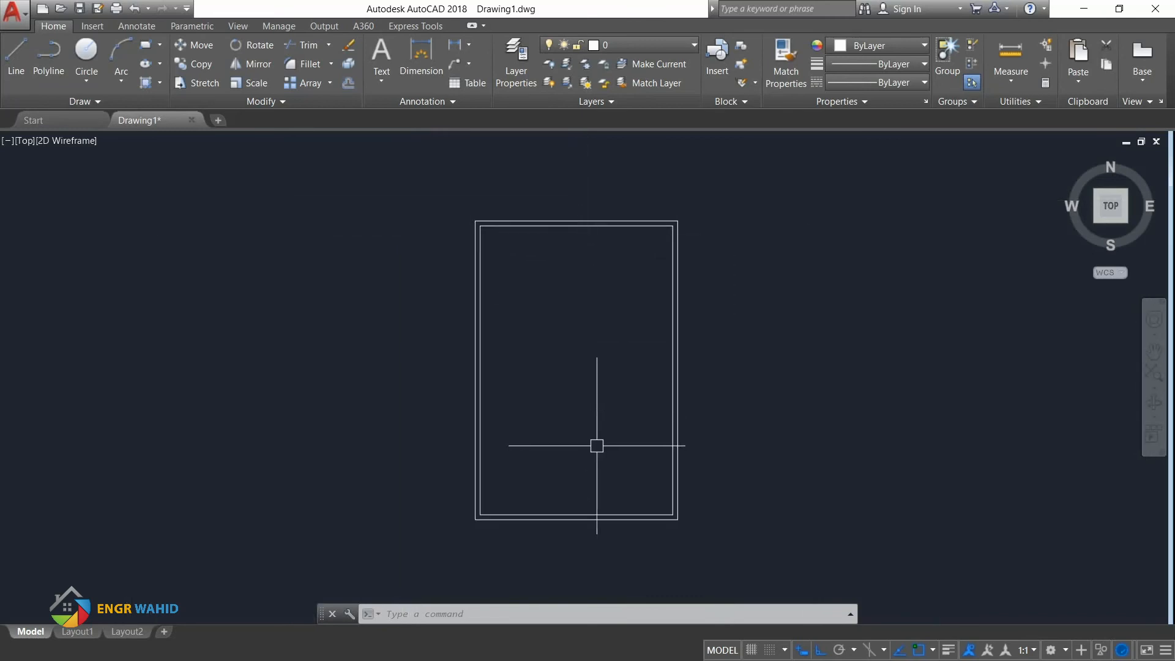
middle_click_drag(578, 291, 565, 288)
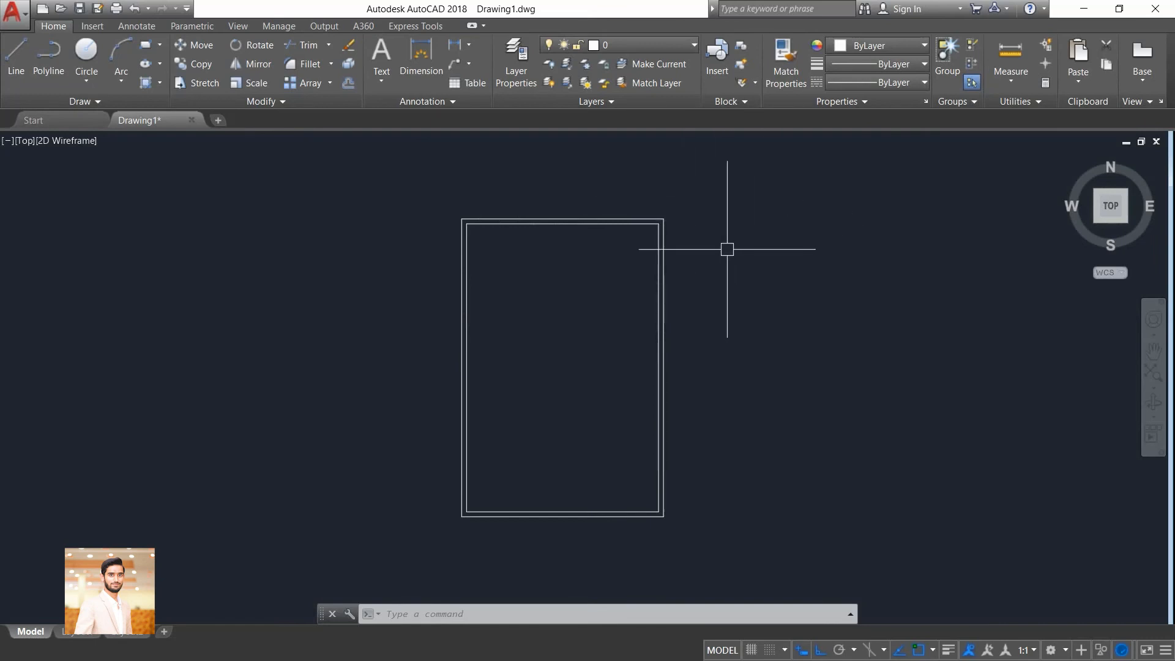
Zoom into a window around the outline's top-right corner
type("z")
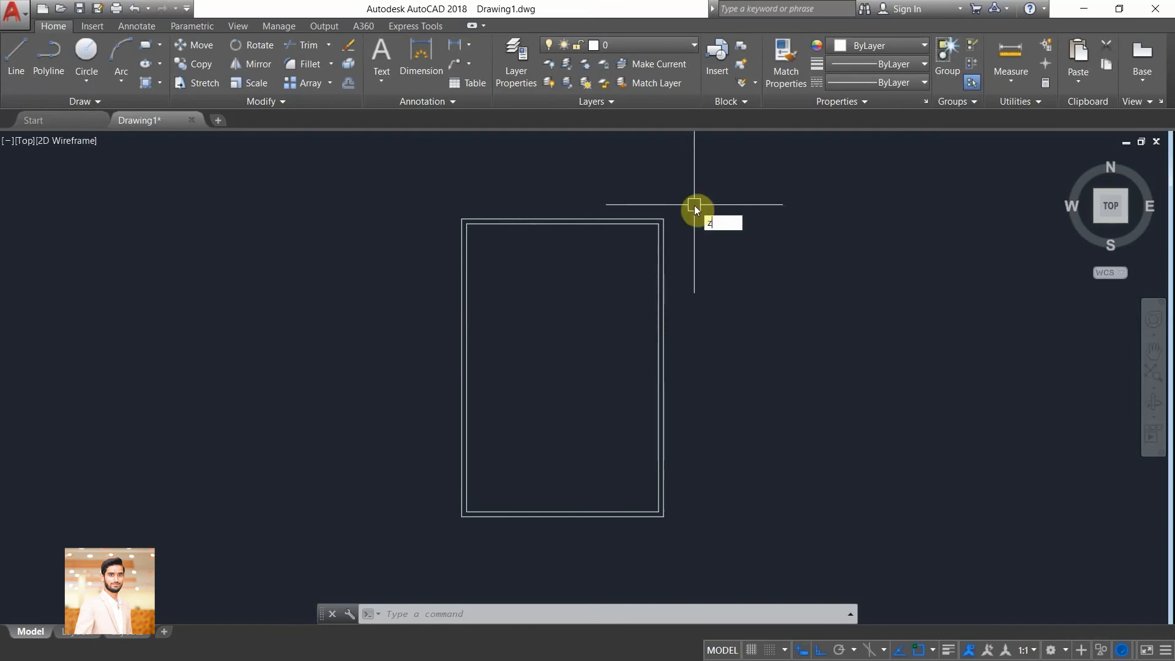
key("Return")
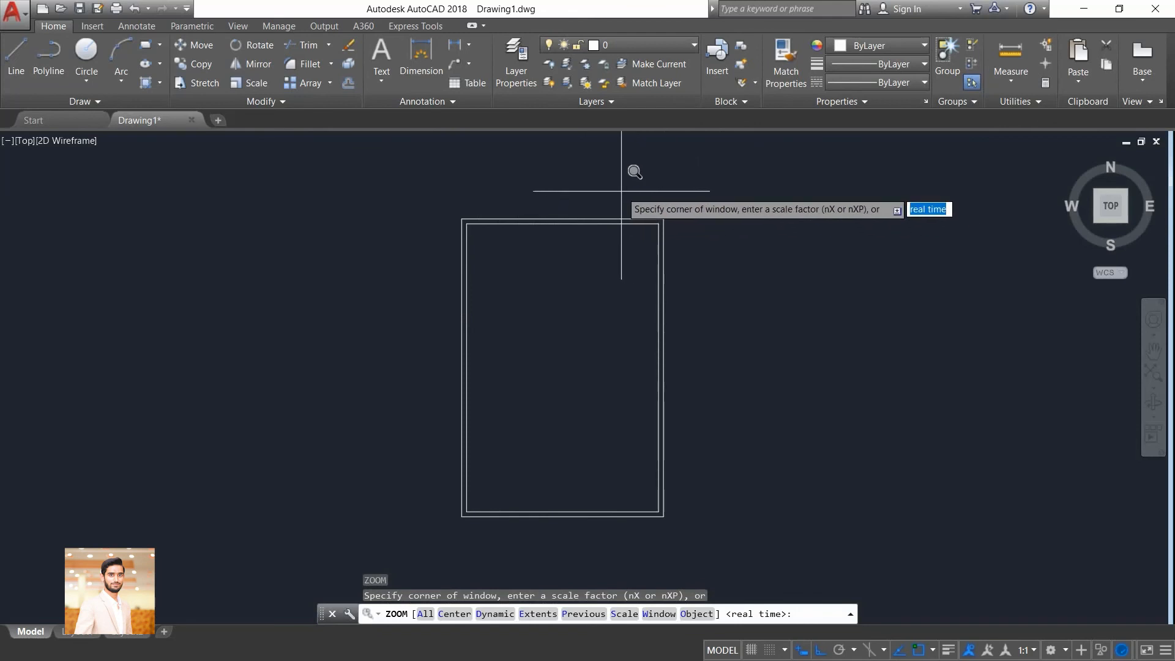
left_click(621, 191)
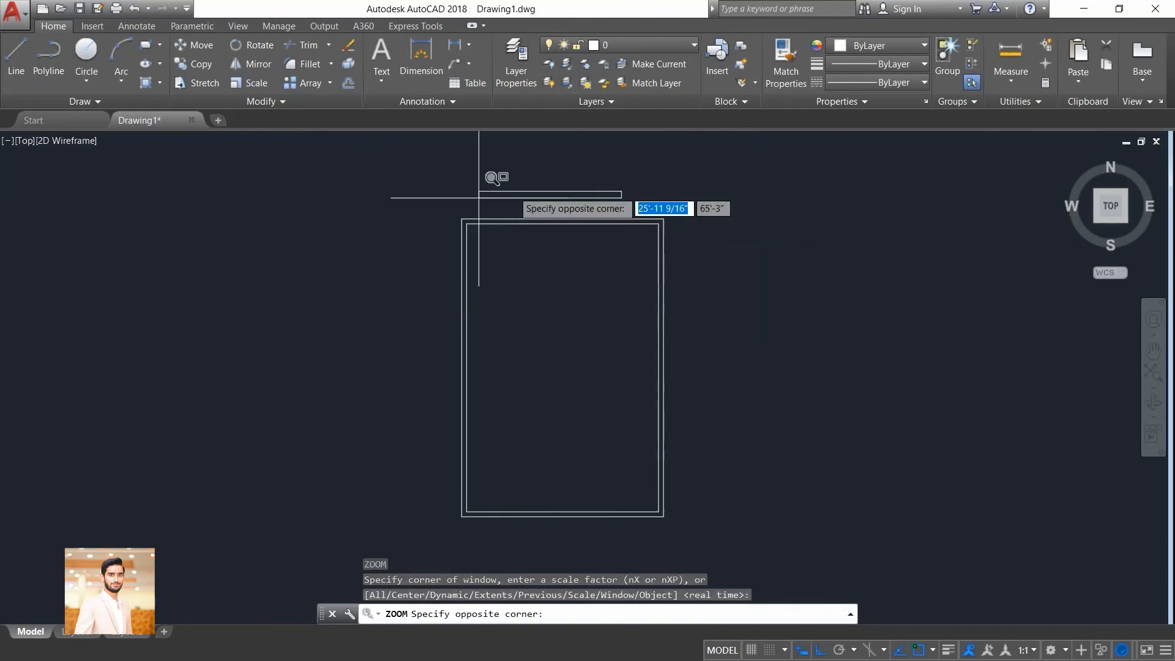
left_click(710, 254)
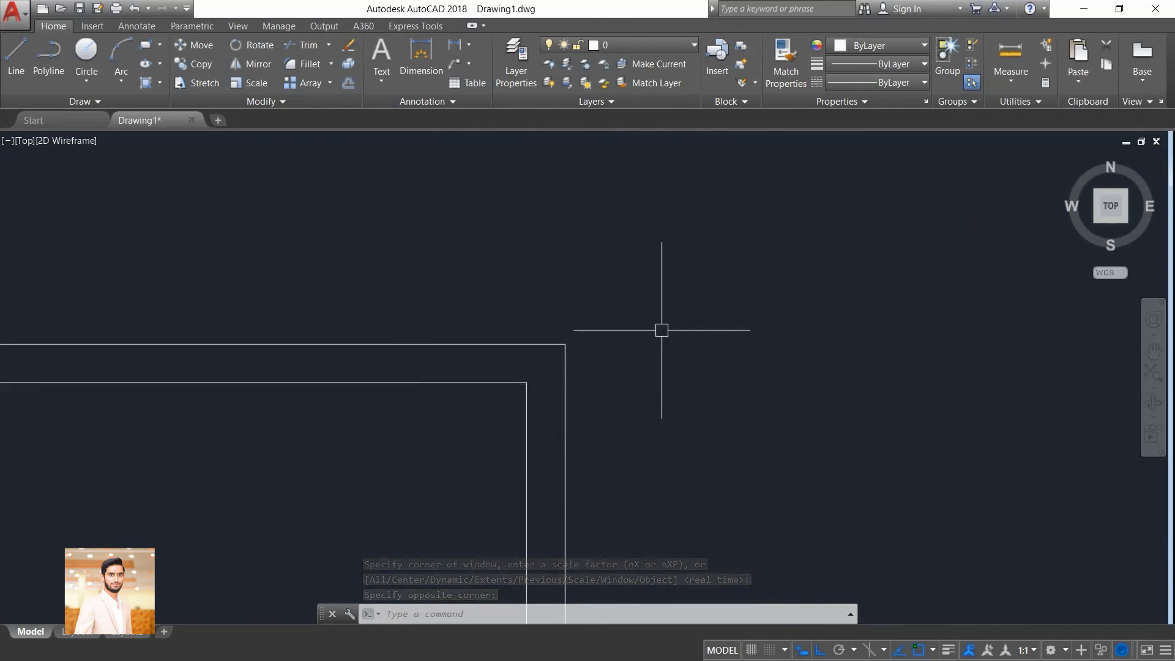
Zoom and pan across the wall outline to examine its upper-left and lower-right corners
scroll(644, 298, "down", 4)
scroll(604, 360, "up", 2)
scroll(553, 265, "down", 2)
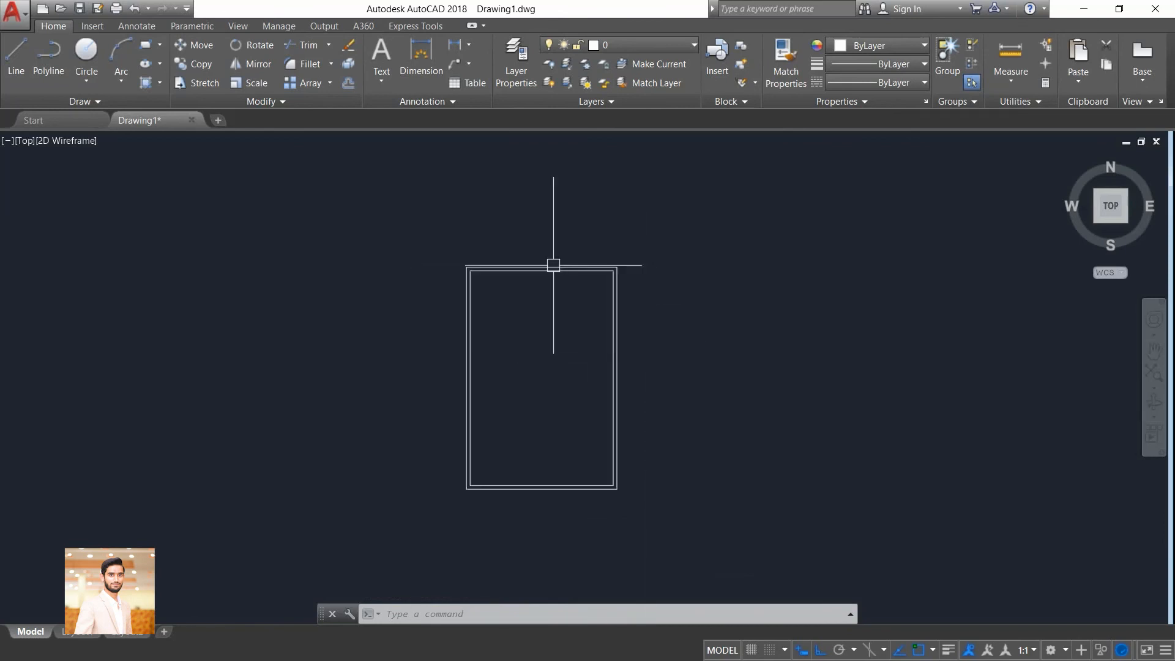
scroll(554, 265, "up", 2)
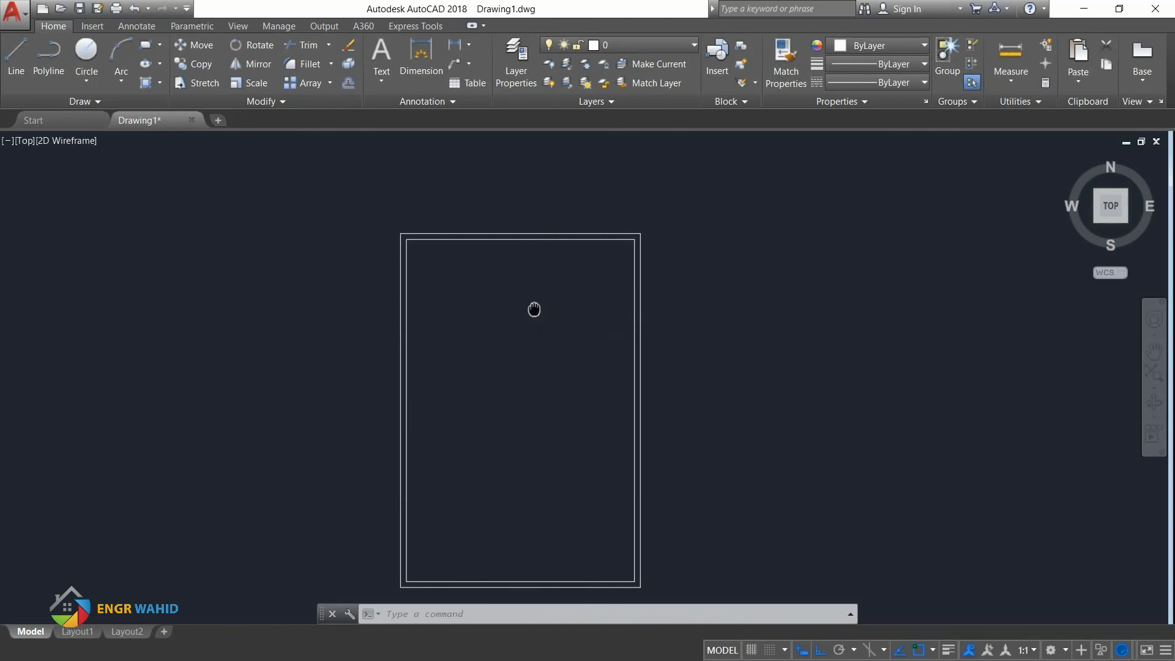
mouse_move(534, 310)
middle_mouse_down()
mouse_move(634, 302)
mouse_move(593, 299)
middle_mouse_up()
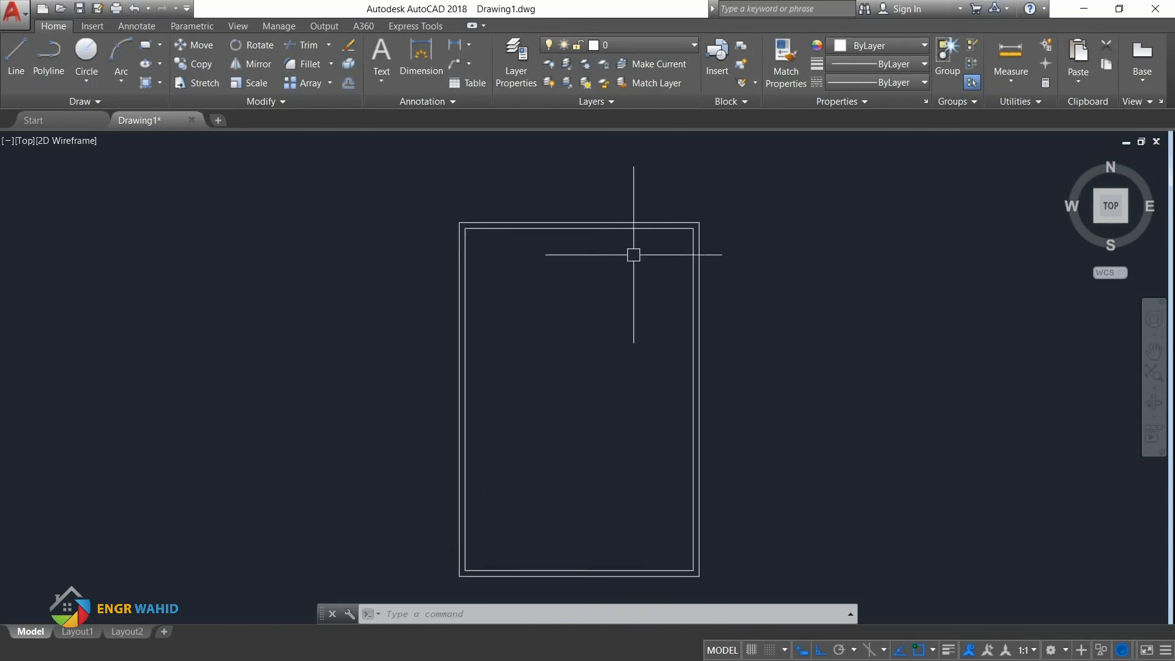
middle_click_drag(582, 253, 558, 249)
middle_click_drag(472, 231, 516, 375)
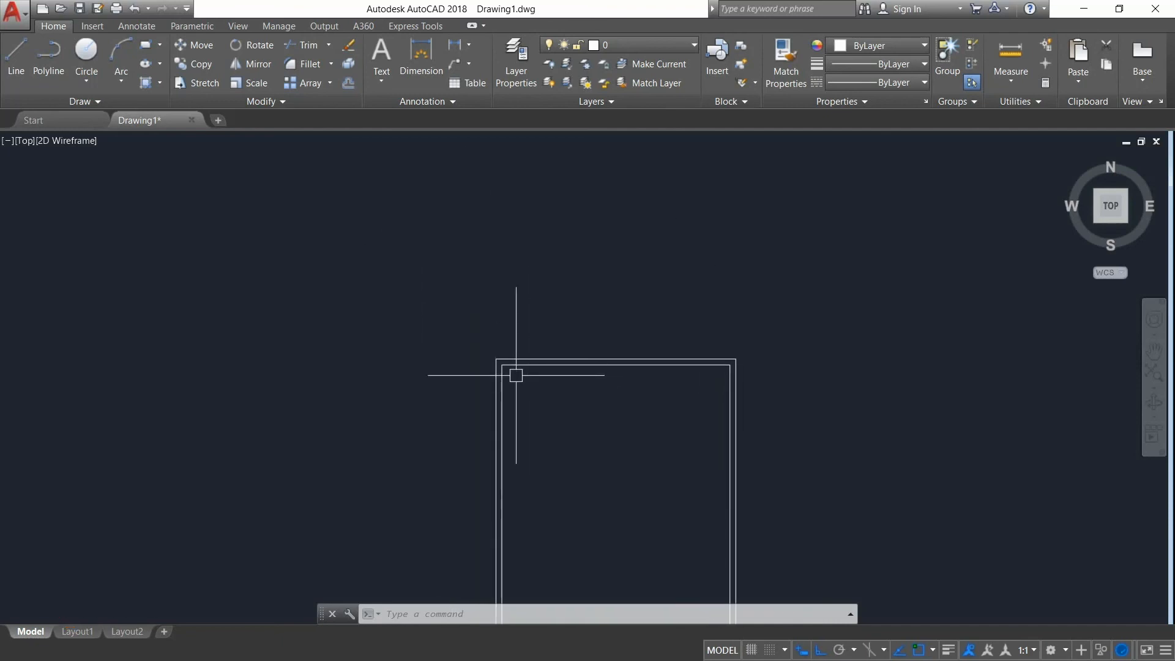
scroll(502, 366, "up", 5)
scroll(472, 307, "down", 4)
mouse_move(577, 396)
middle_mouse_down()
mouse_move(522, 303)
mouse_move(496, 220)
mouse_move(559, 328)
mouse_move(517, 251)
middle_mouse_up()
scroll(518, 252, "down", 2)
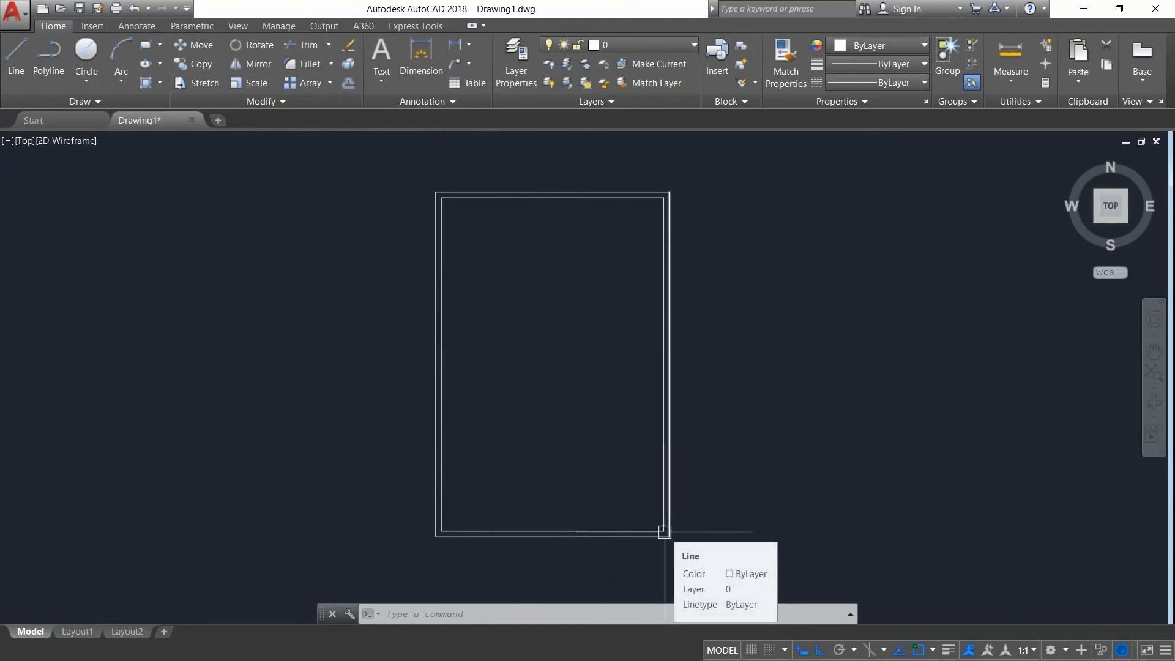
scroll(664, 532, "up", 10)
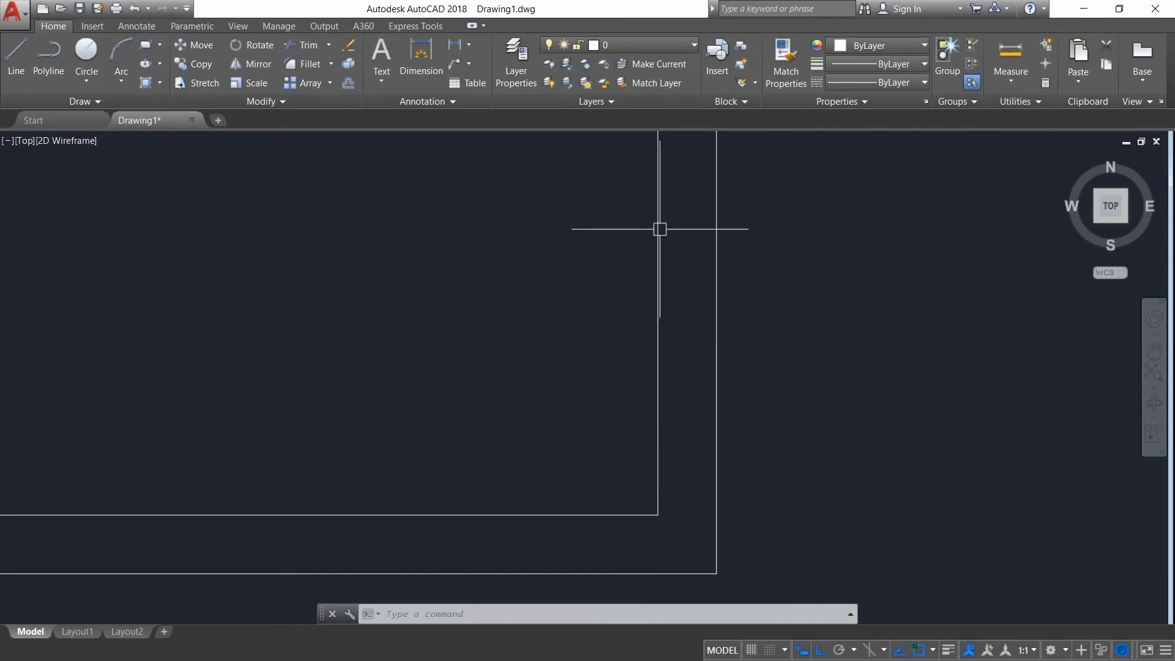
scroll(652, 183, "down", 8)
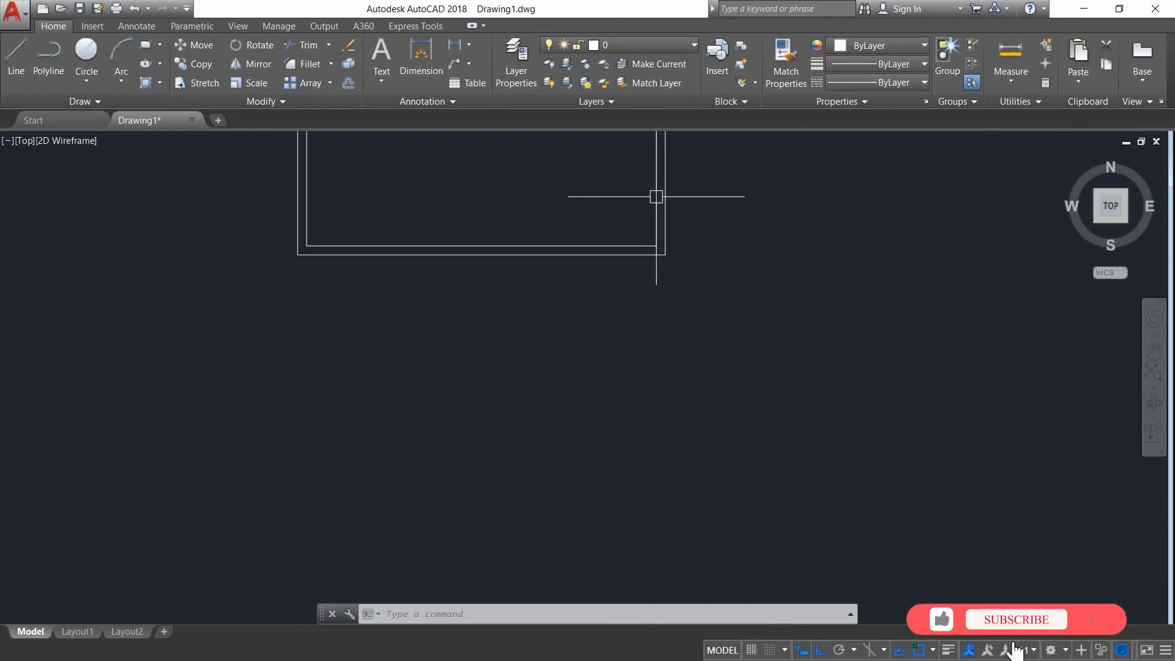